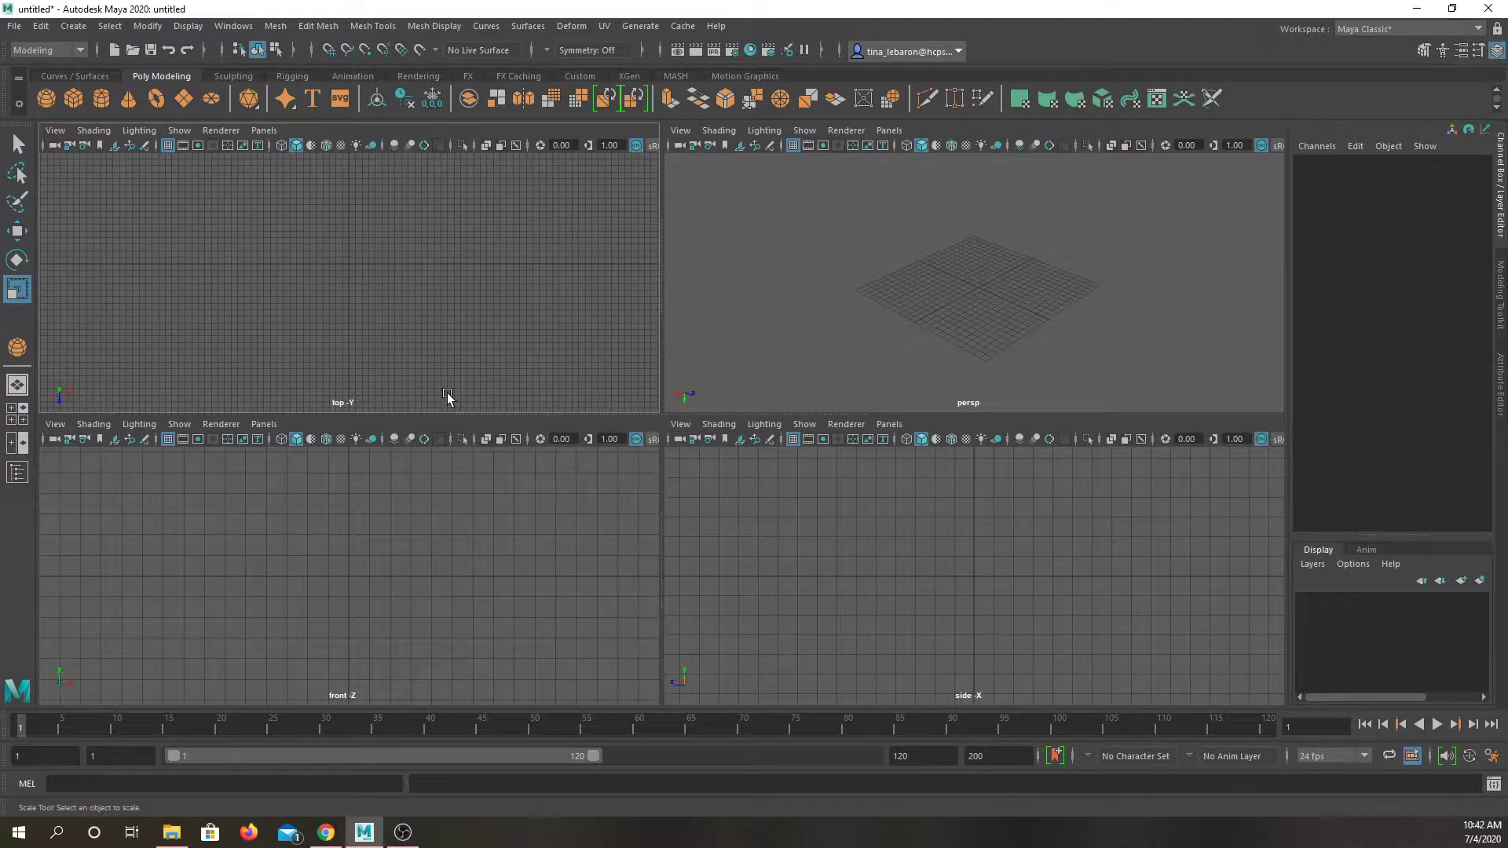
Open the File menu in the empty, untitled Maya scene
click(16, 30)
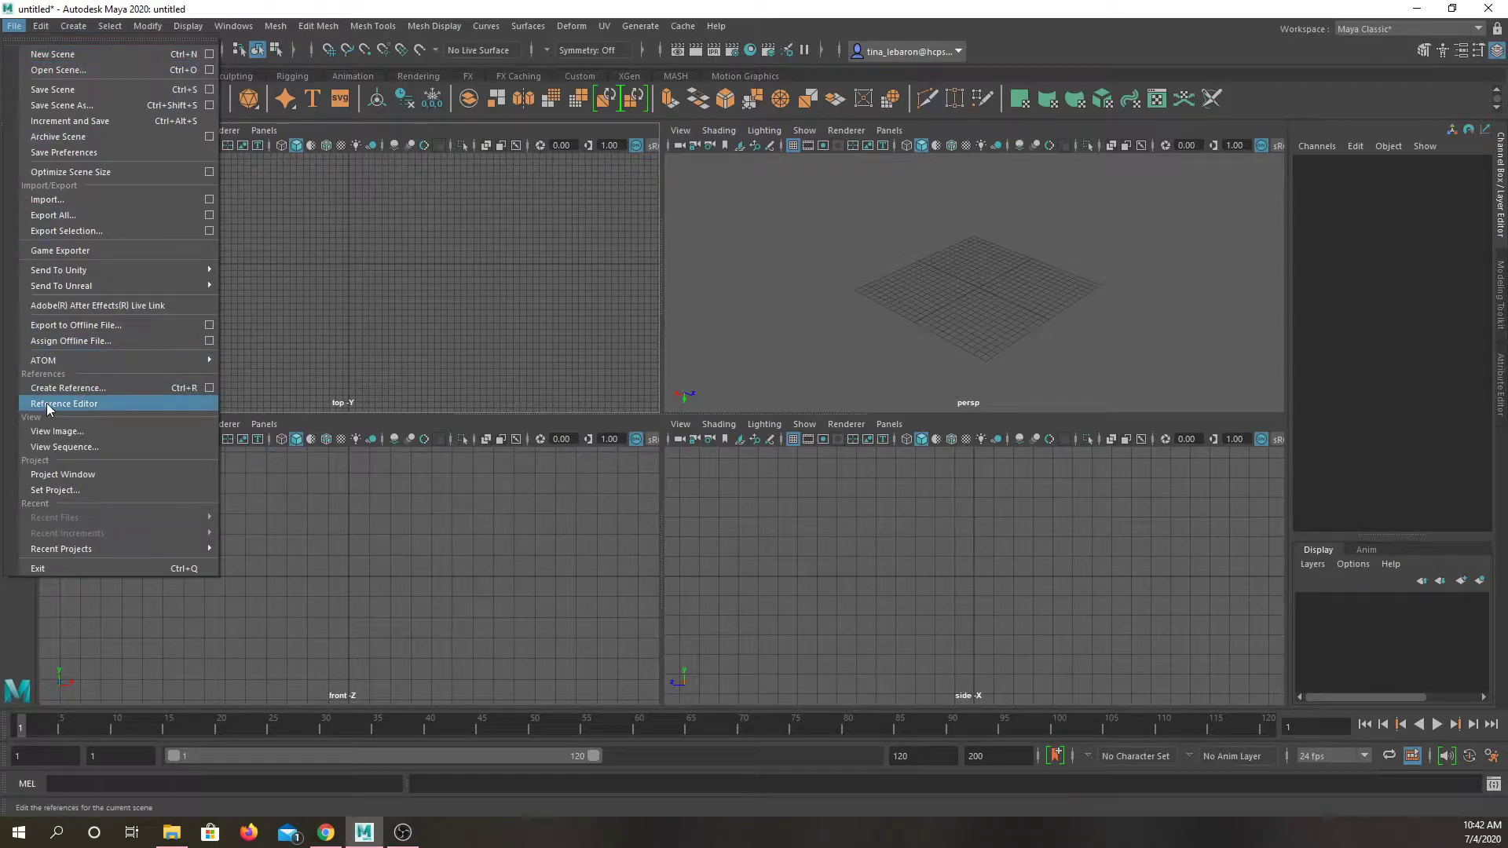
In the Project Window, create and accept a new project named MochiBunnyCharacter
click(68, 474)
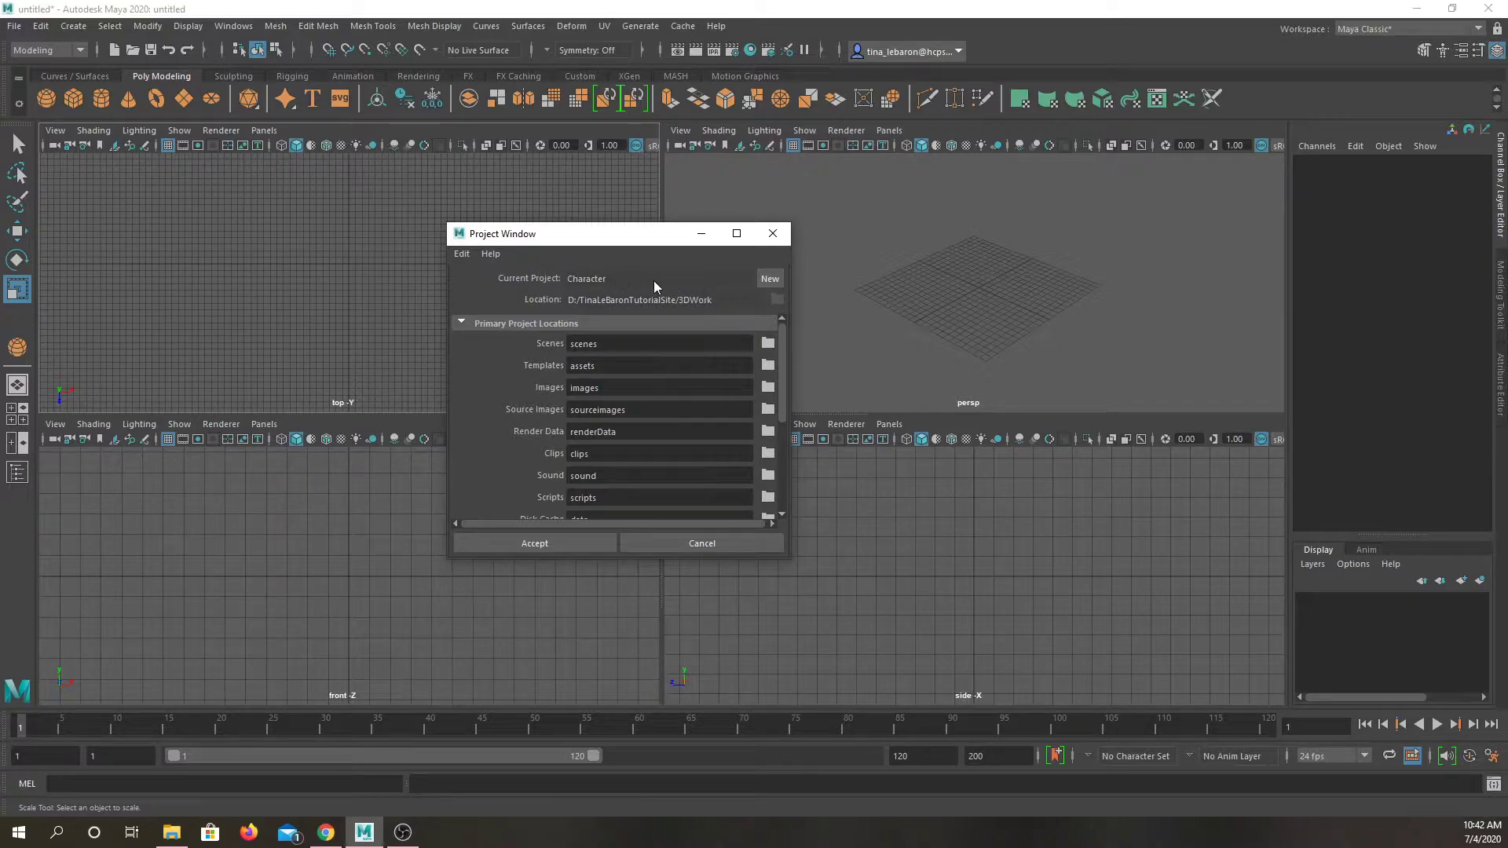
click(766, 278)
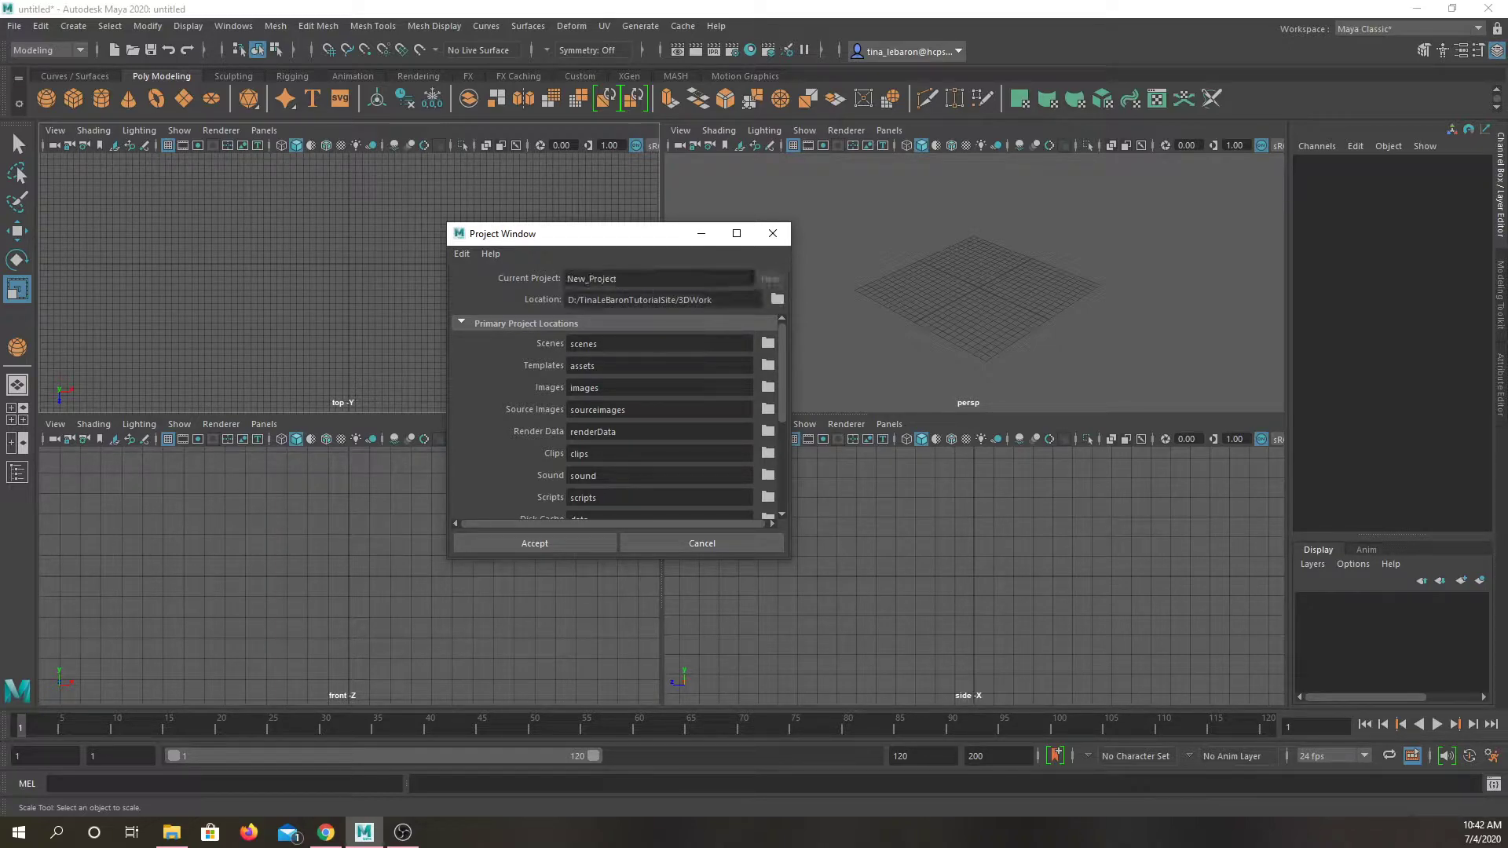
drag(672, 281, 477, 276)
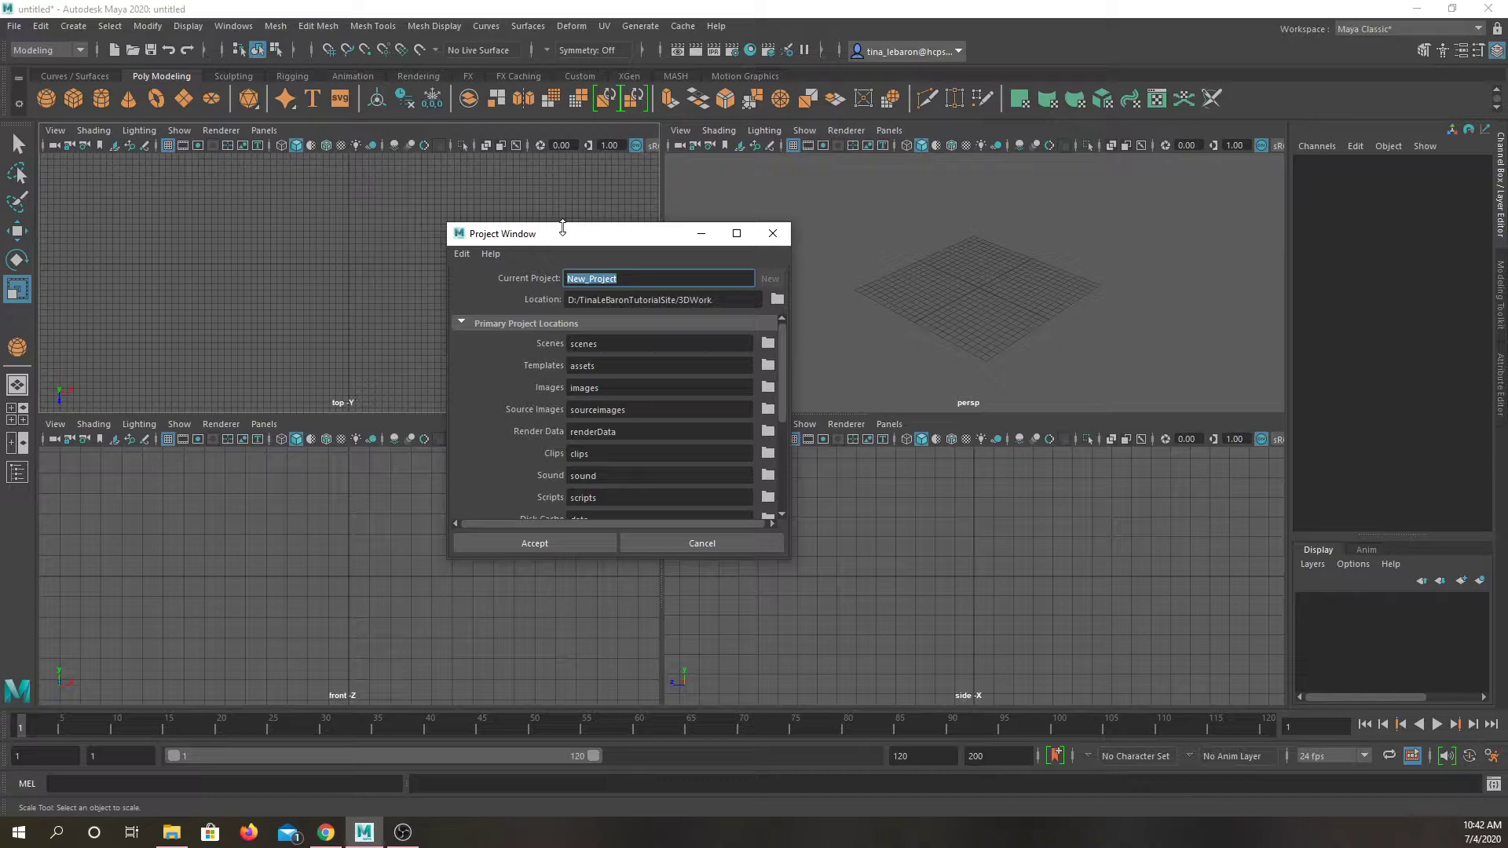
text(MochiBunnyCharacter)
click(563, 538)
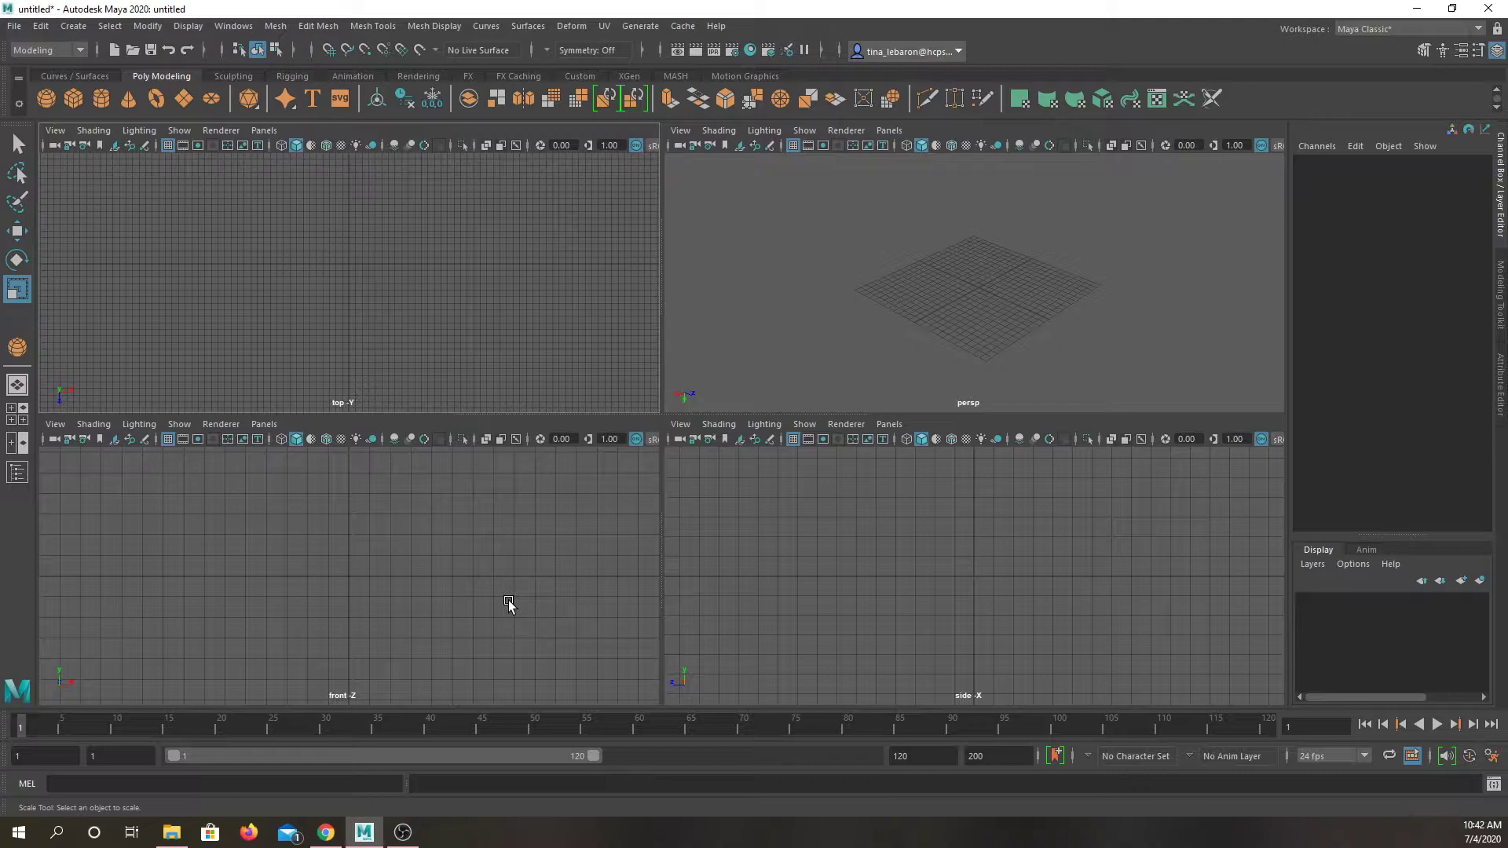
In File Explorer, delete the old Character folder from the 3DWork directory
click(173, 835)
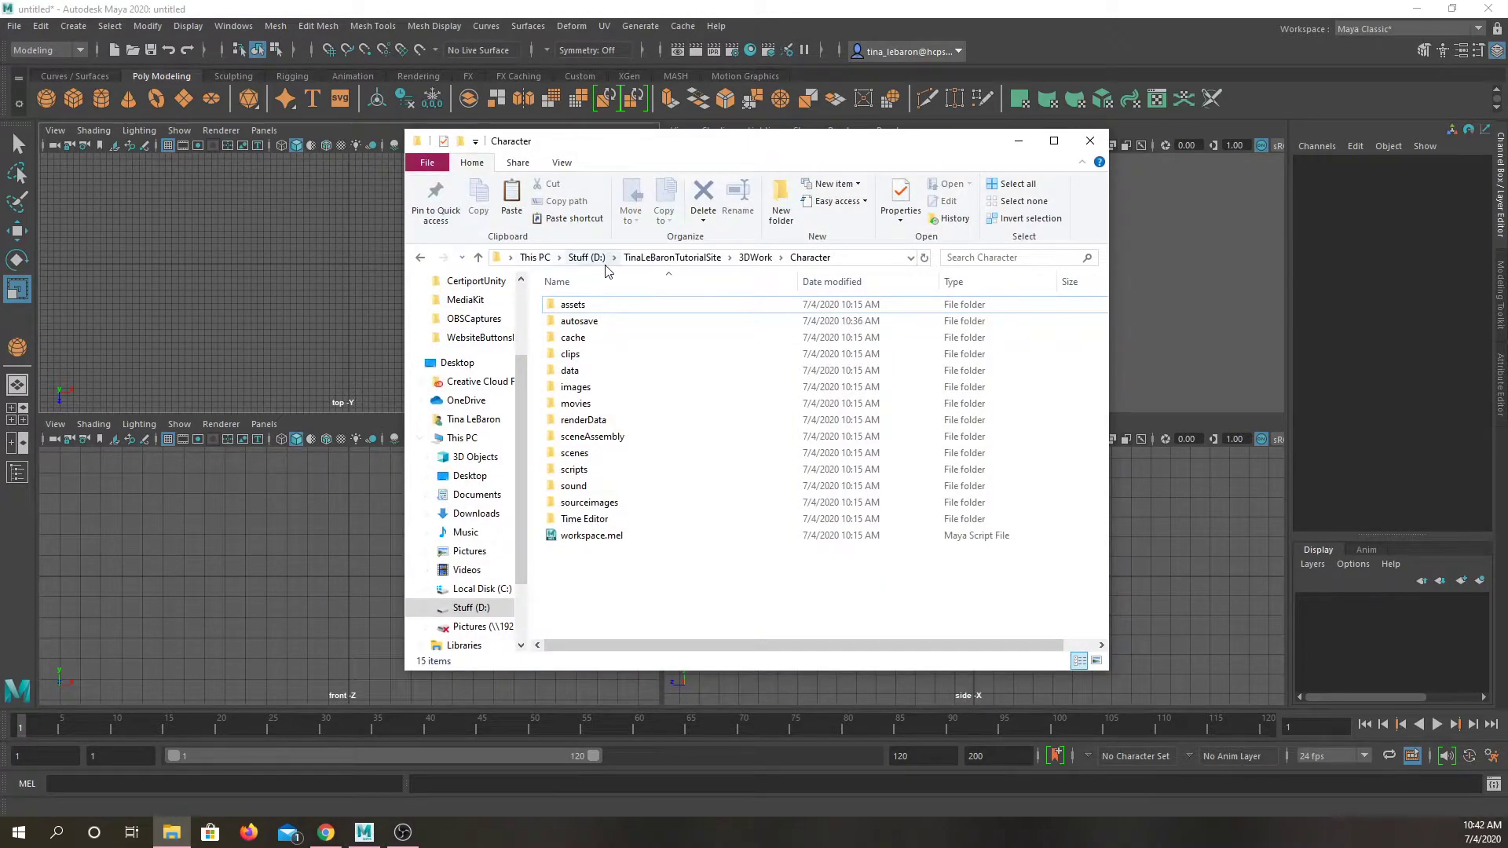
click(766, 258)
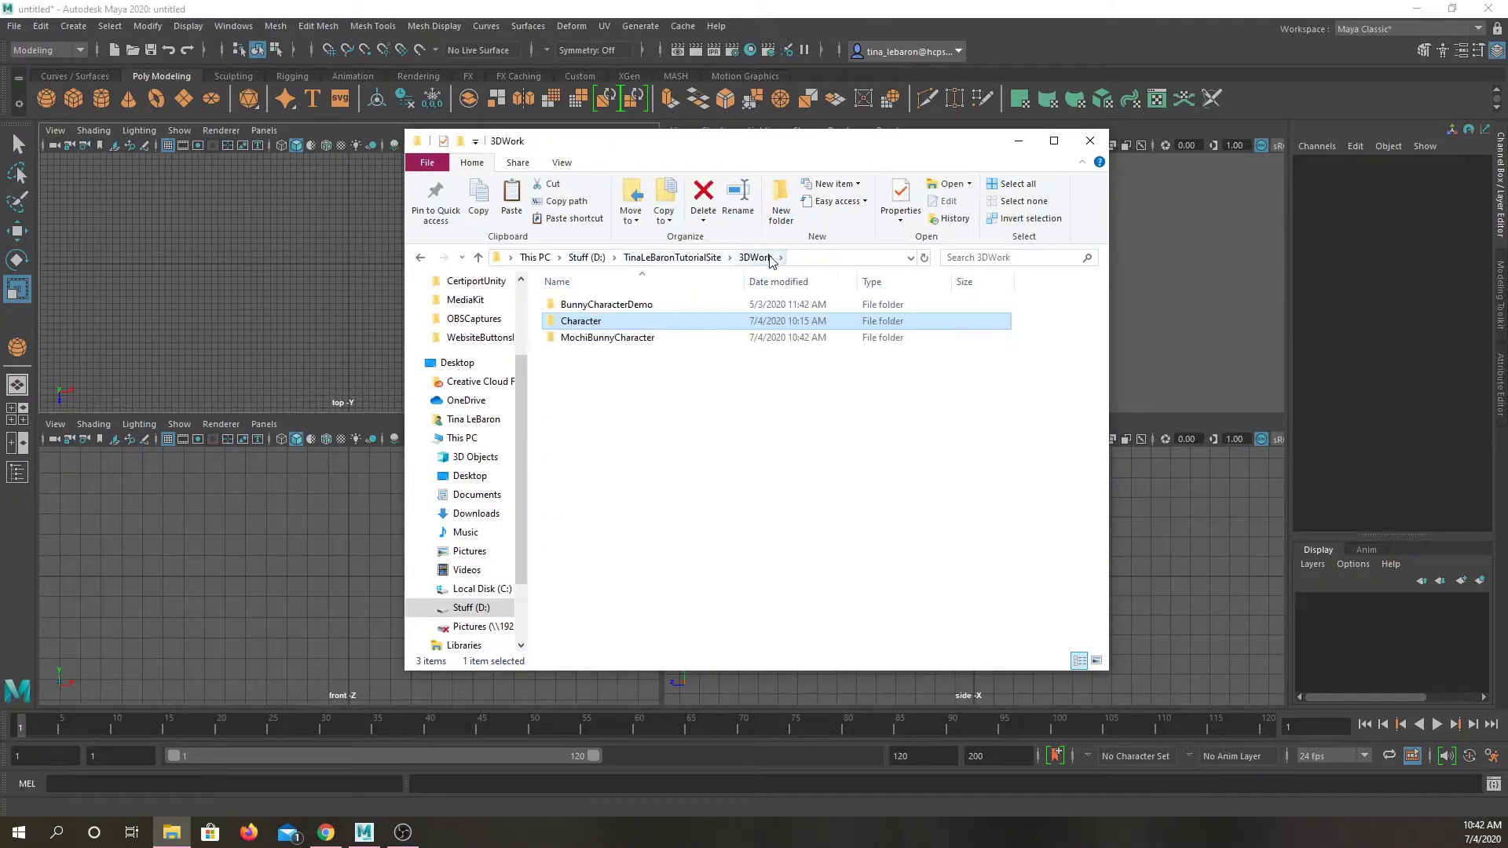
click(596, 322)
key(Return)
click(626, 394)
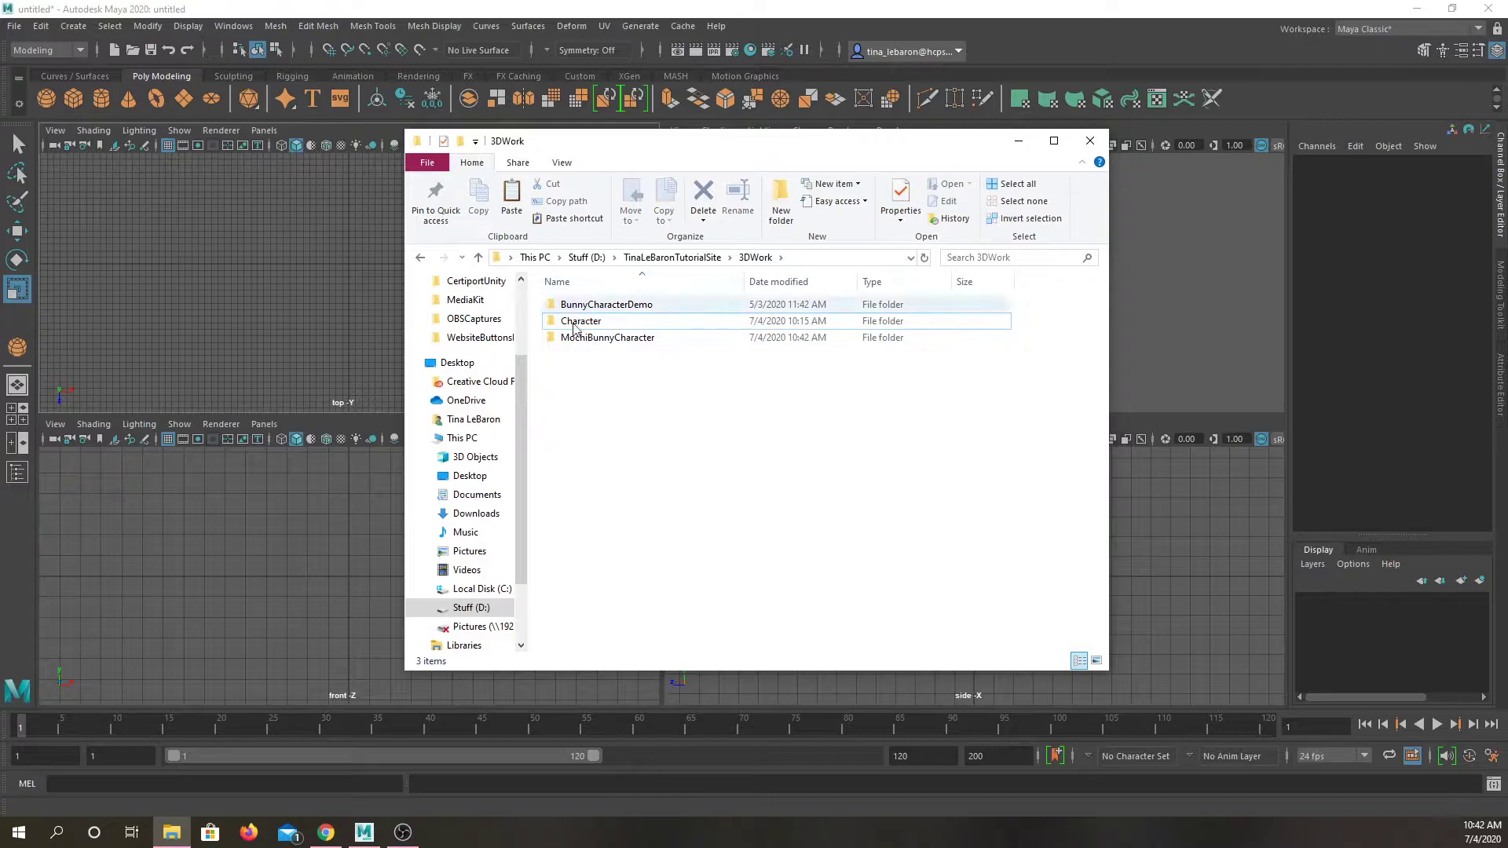
click(591, 319)
key(Delete)
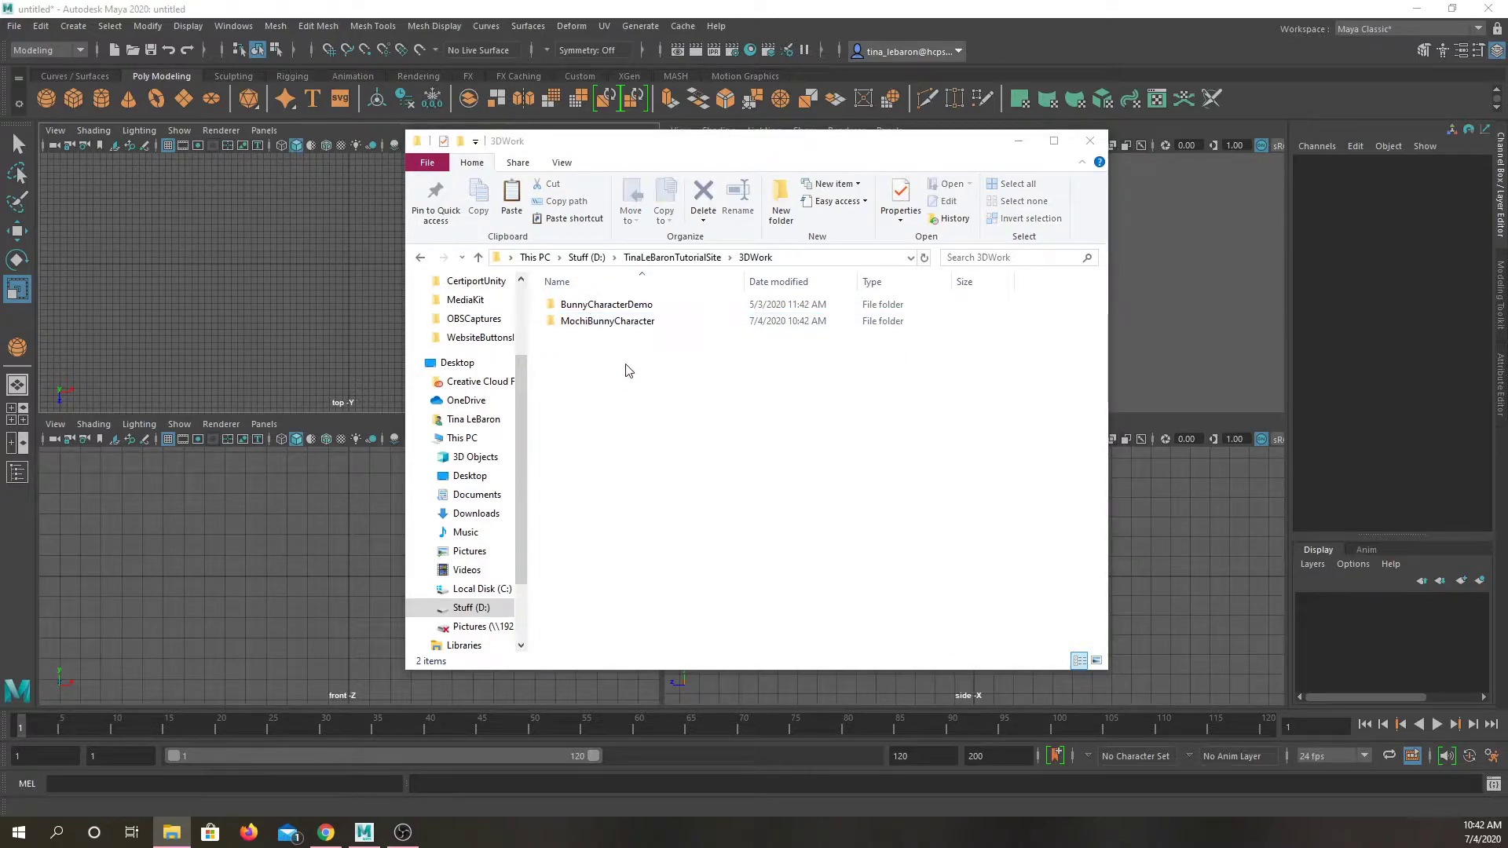
Paste BunnyDemoFront.jpg and BunnyDemoSide.jpg into MochiBunnyCharacter's sourceimages folder
double_click(625, 322)
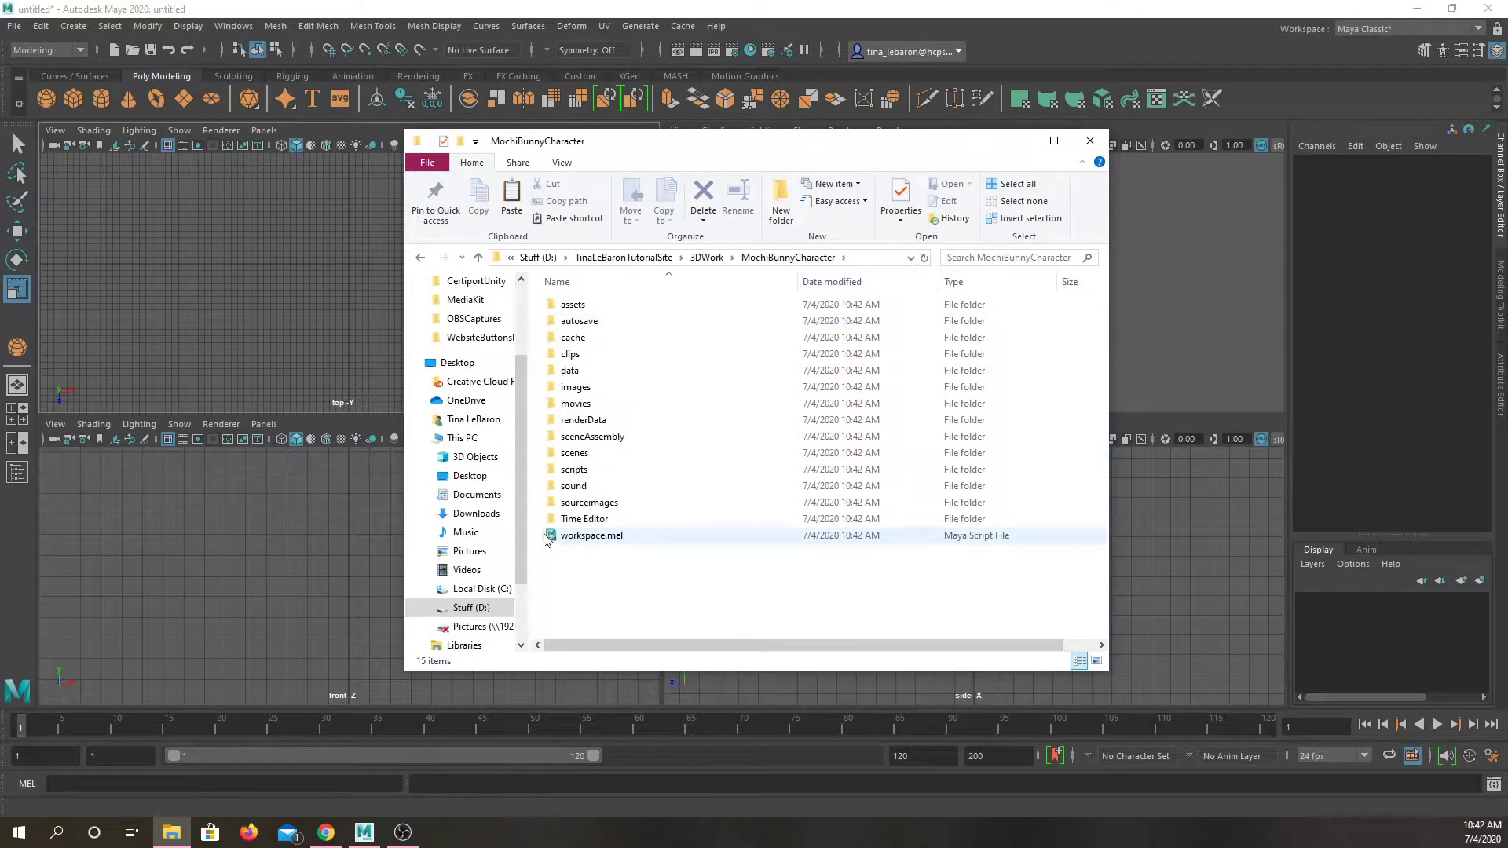
double_click(566, 507)
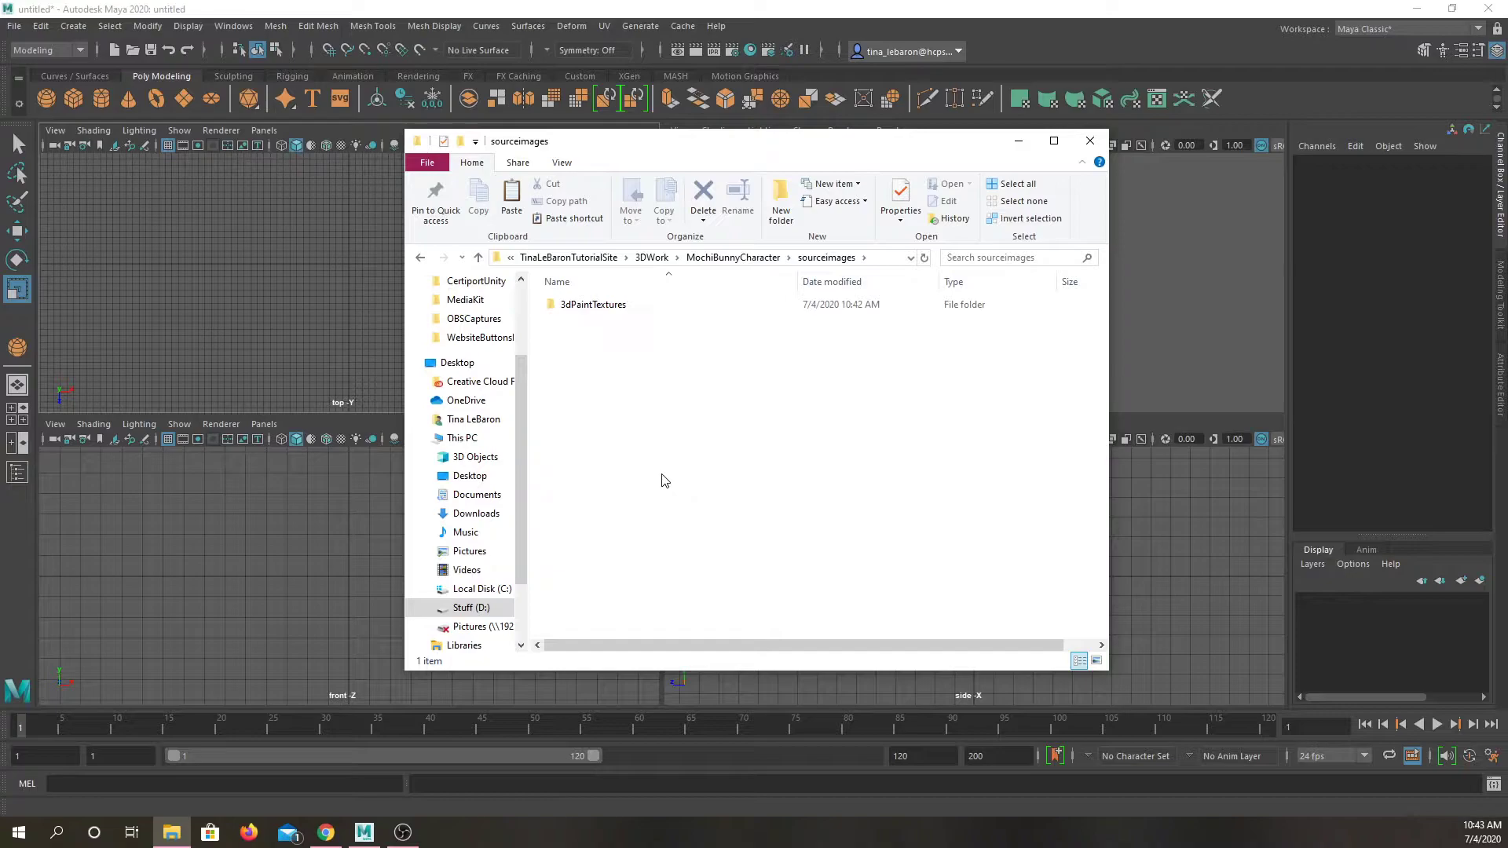
key(ctrl+v)
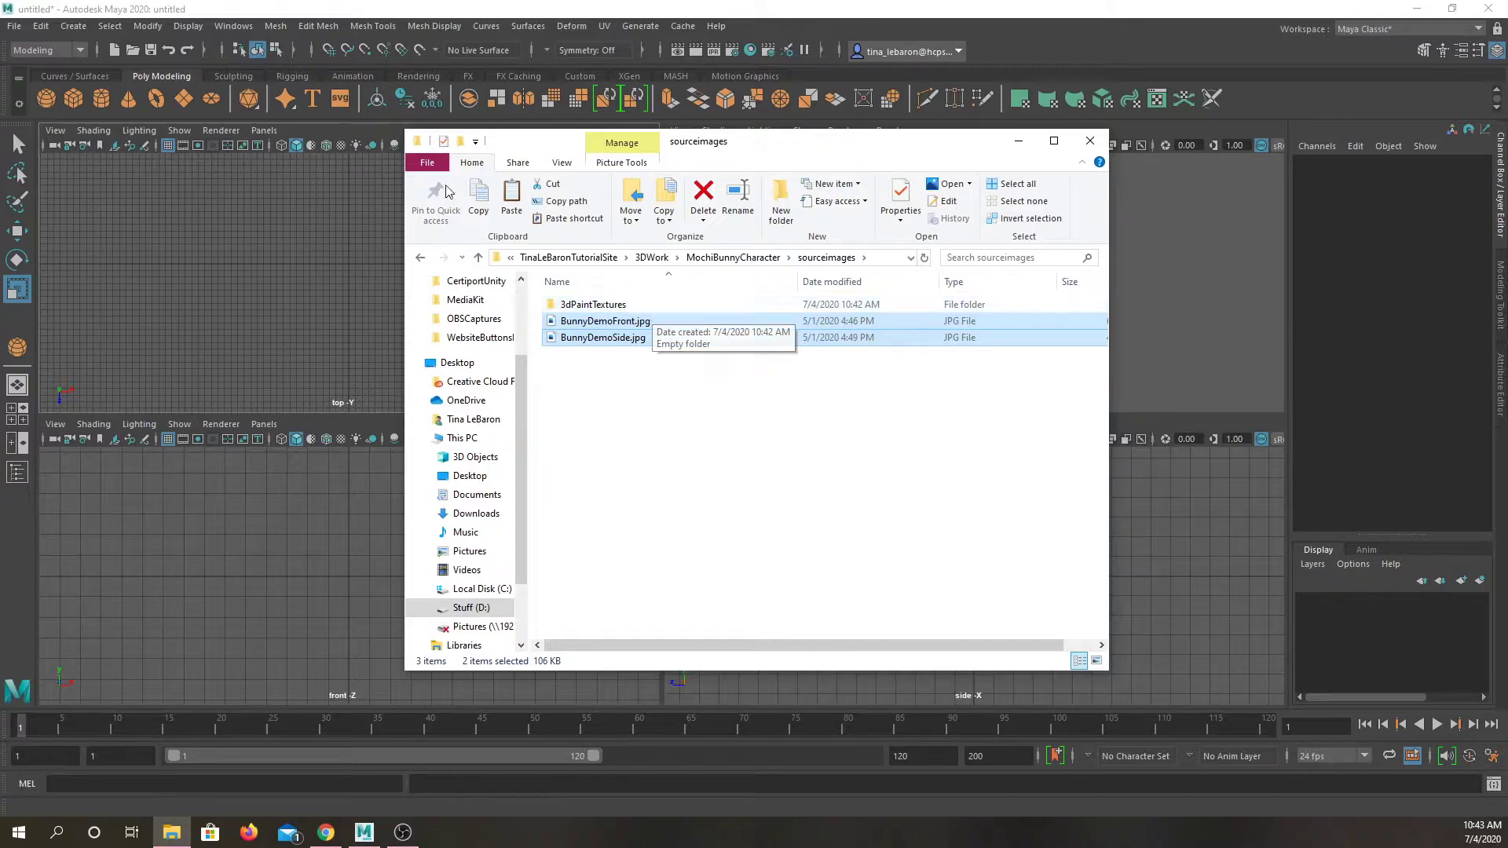
Confirm MochiBunnyCharacter is the current project in the Project Window, then close it
click(14, 28)
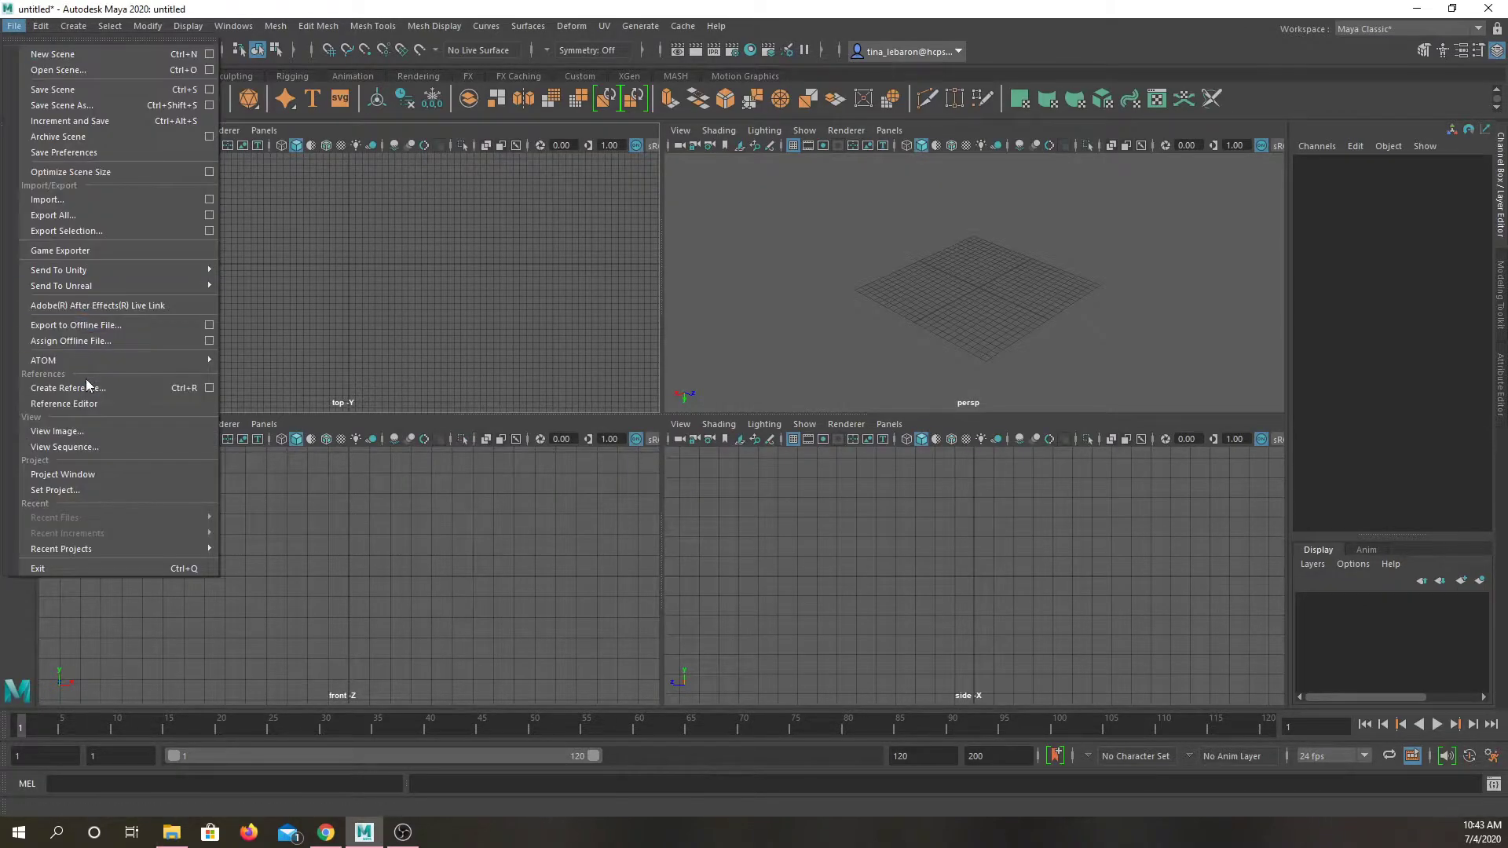
click(106, 472)
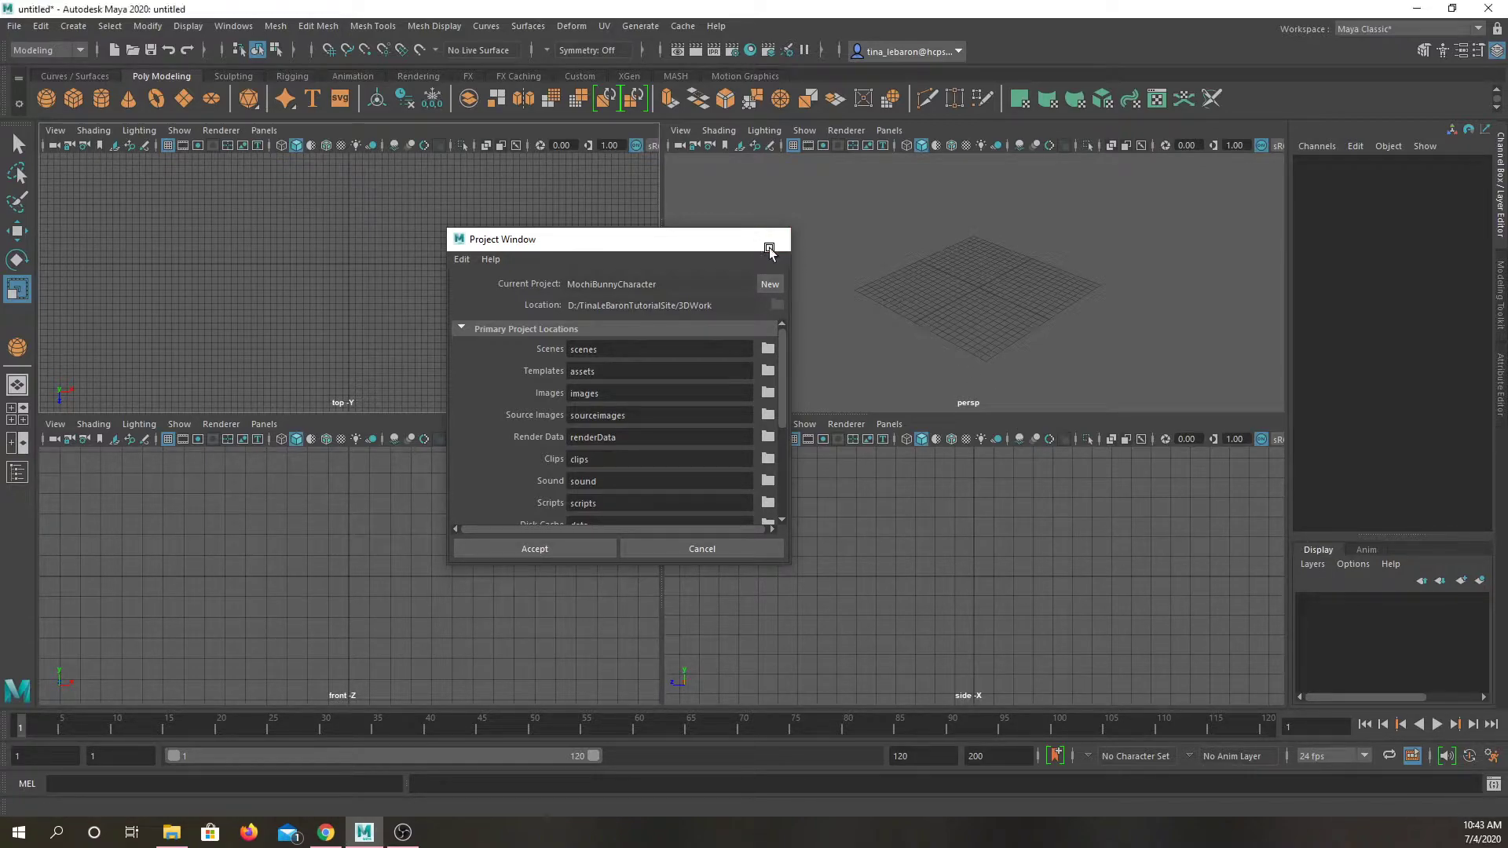
click(770, 246)
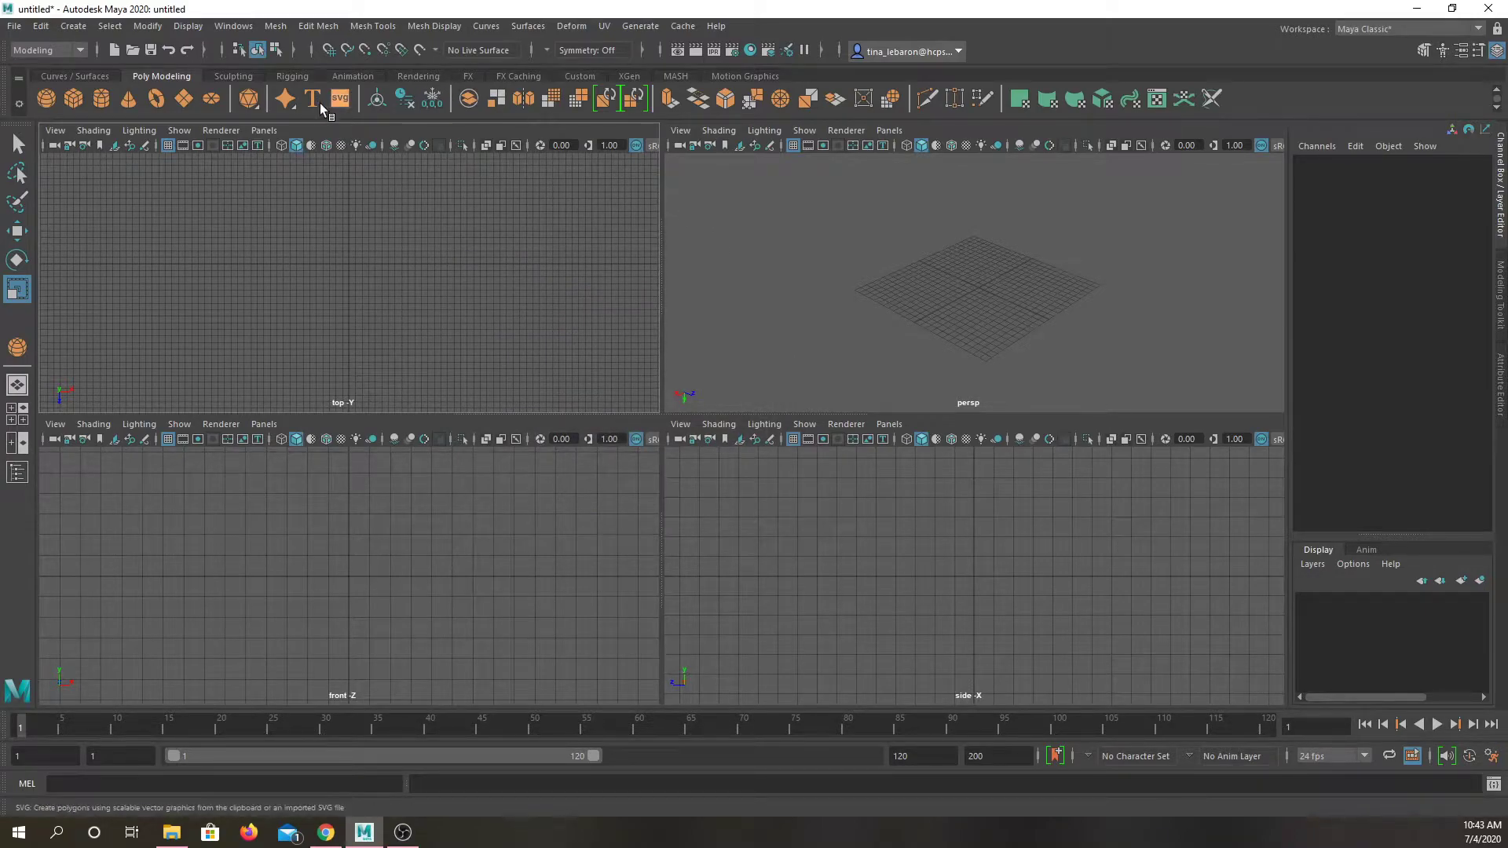
click(236, 26)
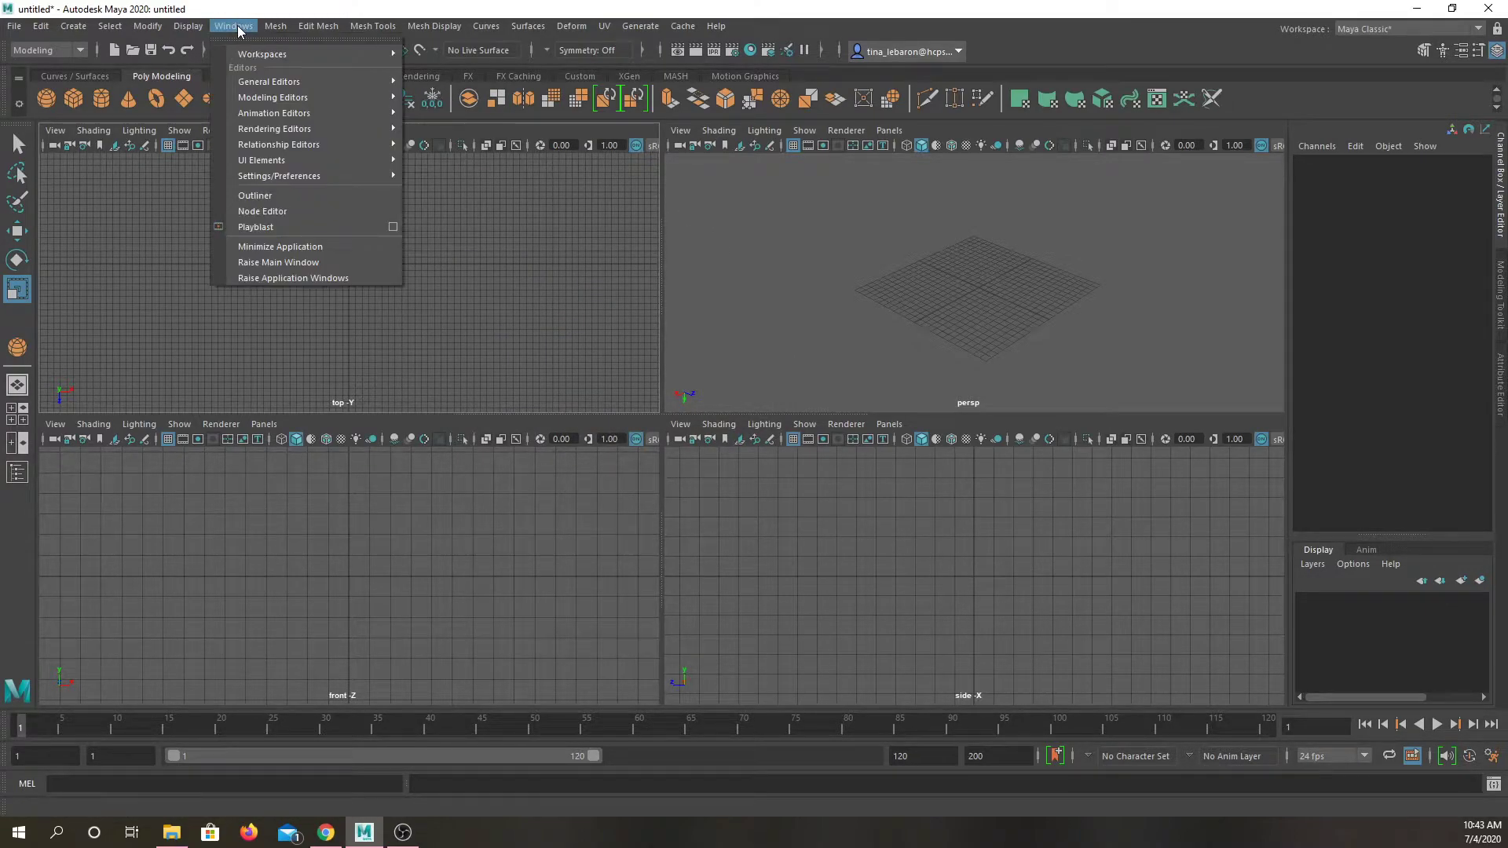
Review the Files/Projects category in Preferences, then close the window to save settings
mouse_move(275, 179)
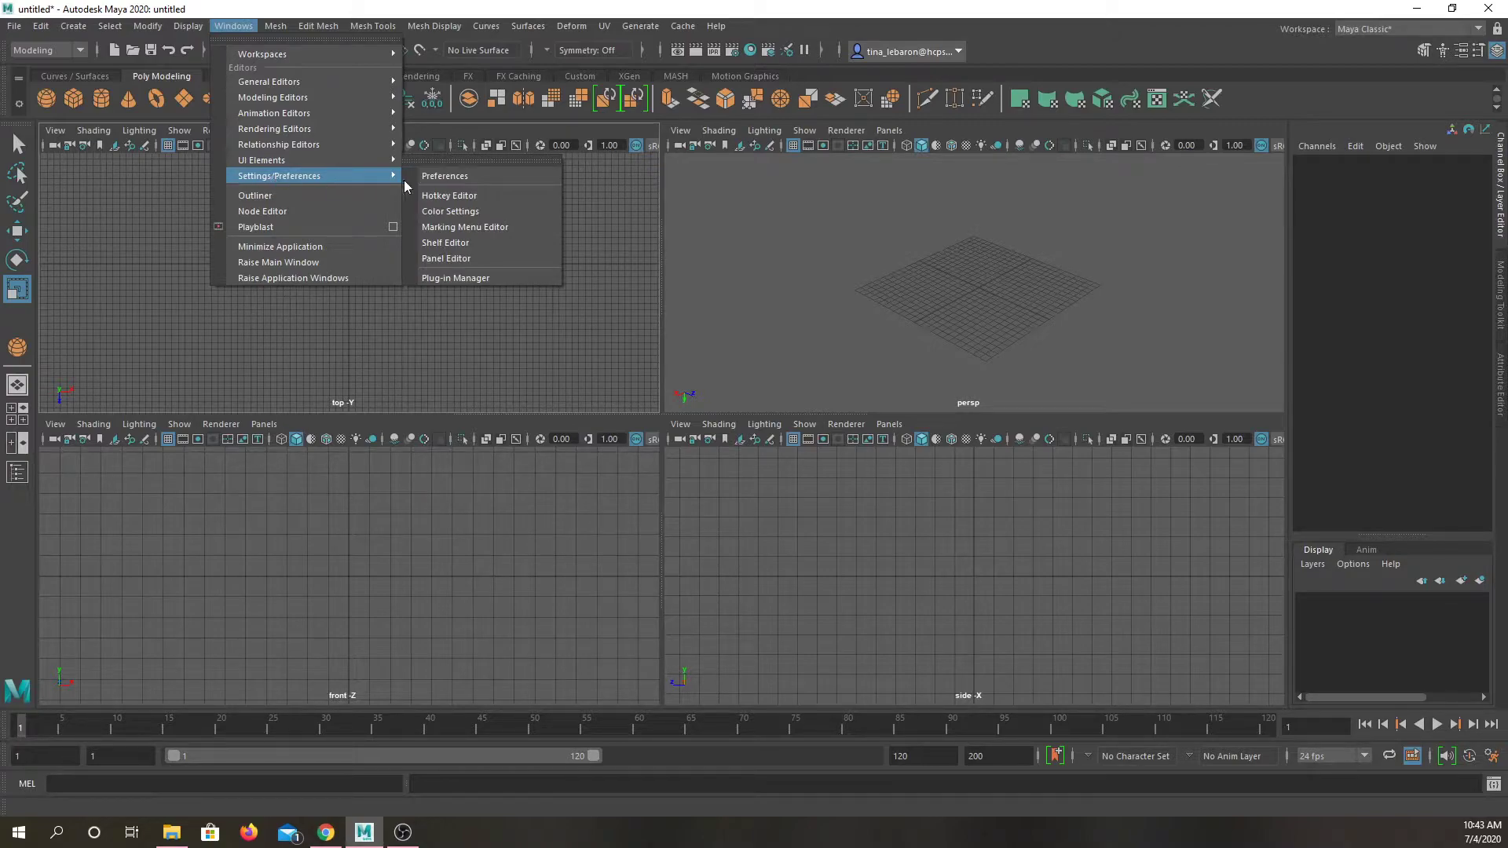
click(430, 177)
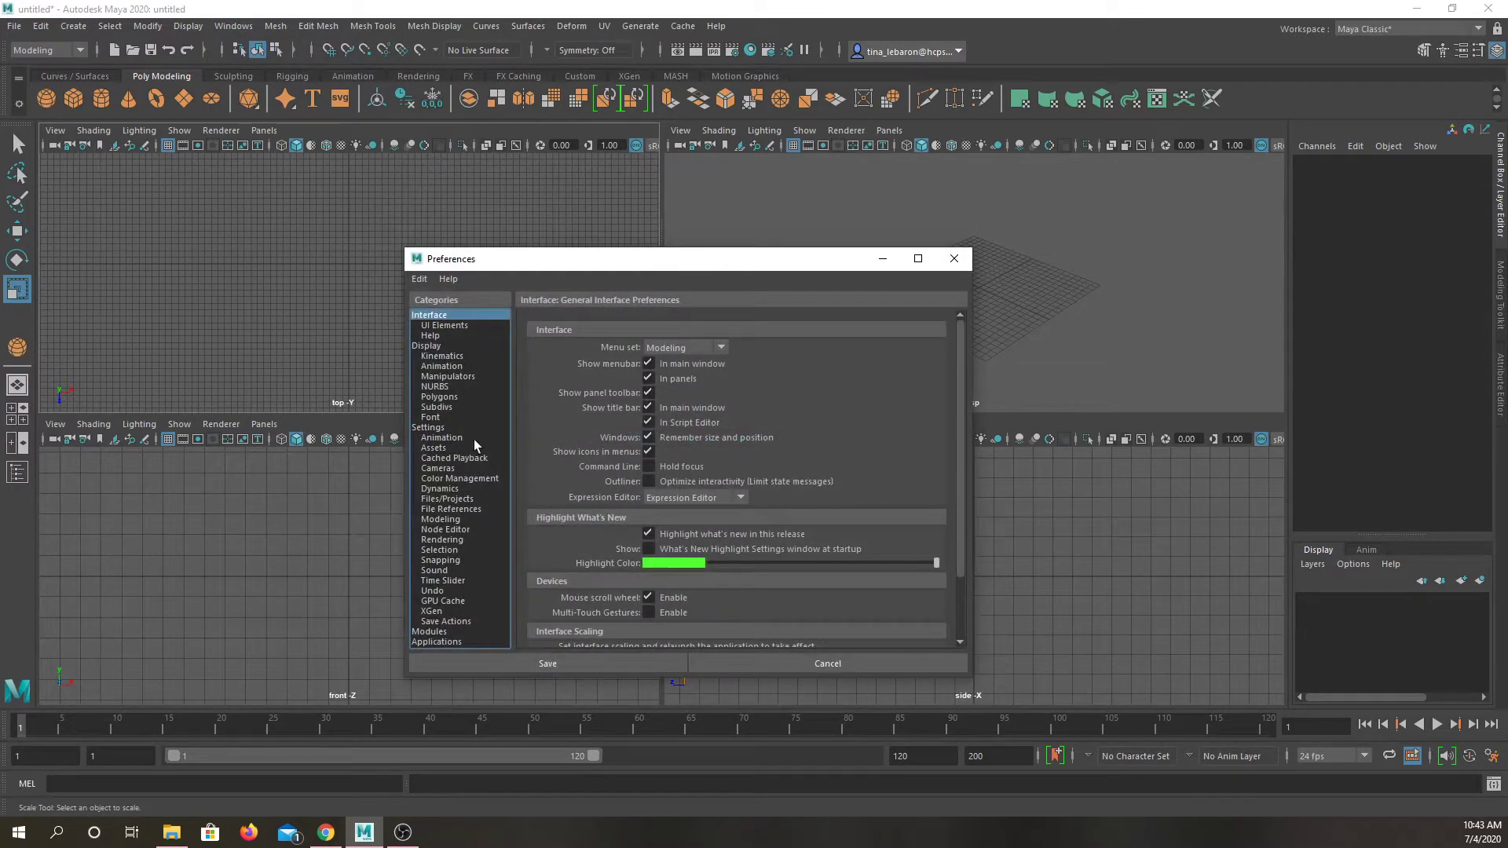
click(451, 501)
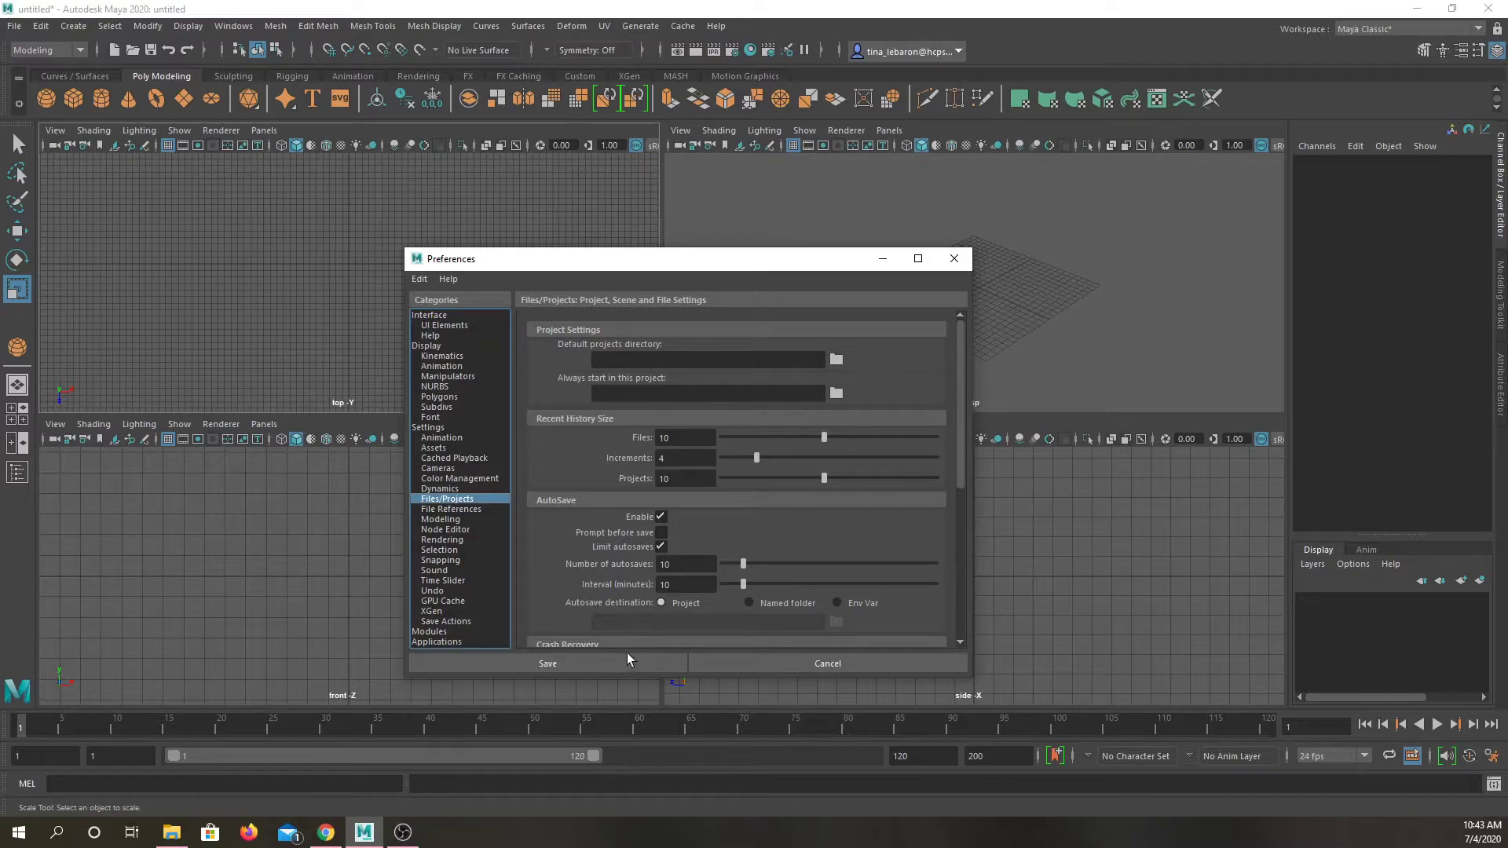
click(953, 261)
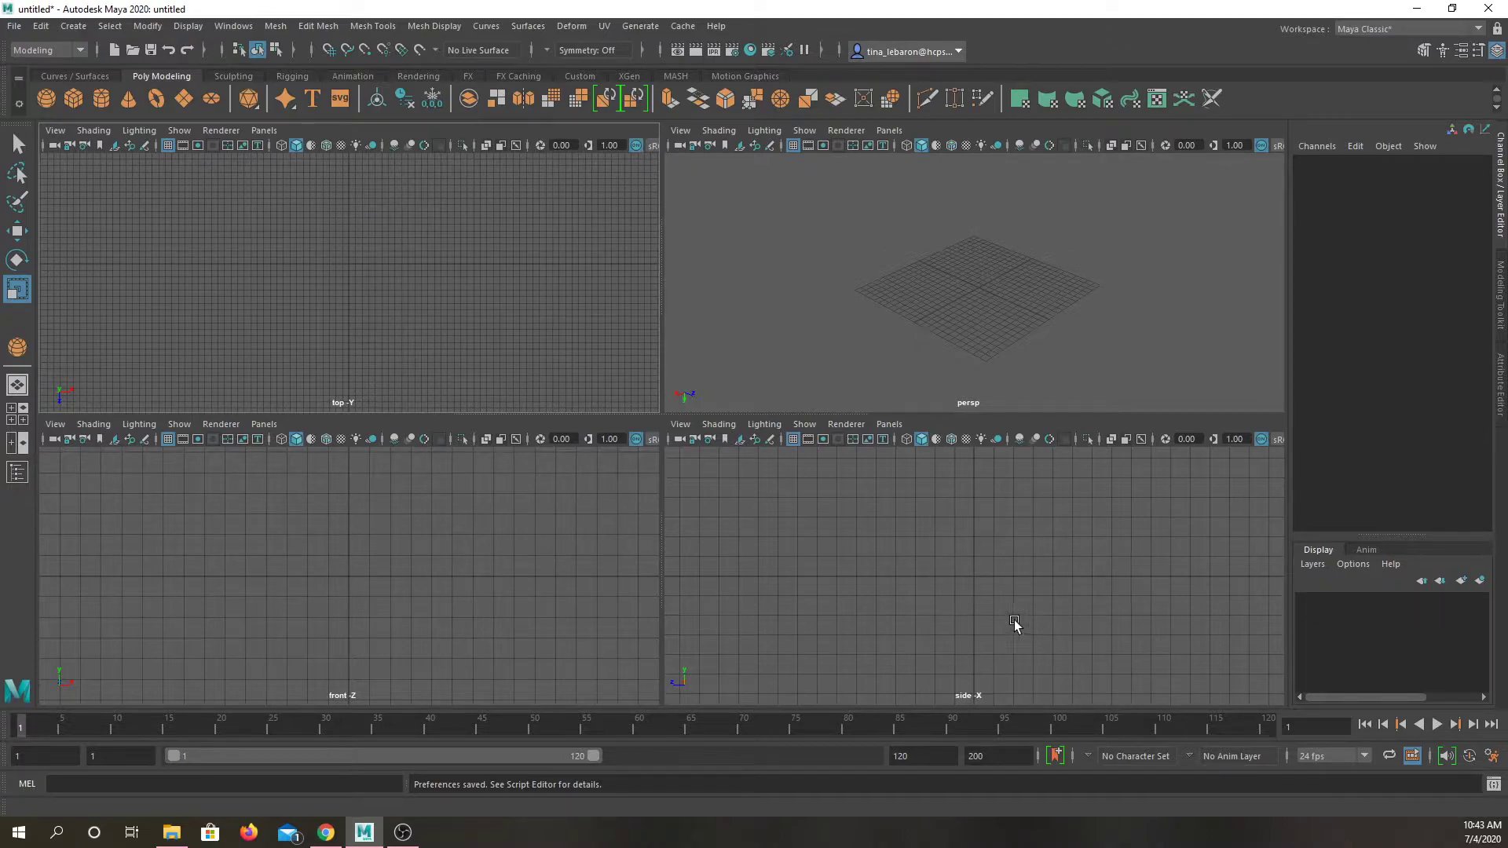
Import BunnyDemoFront.jpg as an image plane in the front view, then deselect it
click(54, 425)
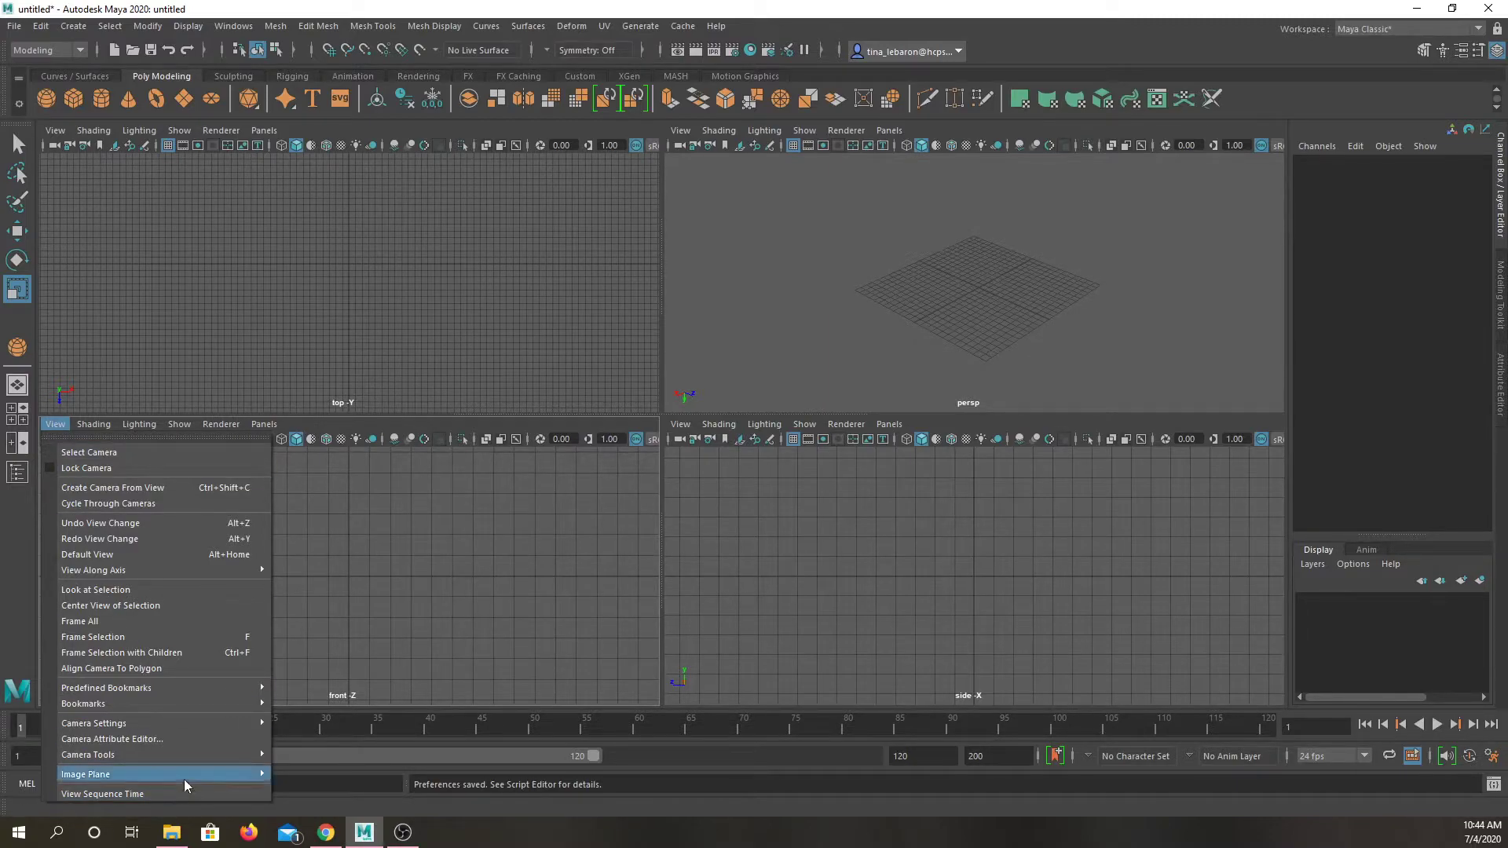
mouse_move(185, 776)
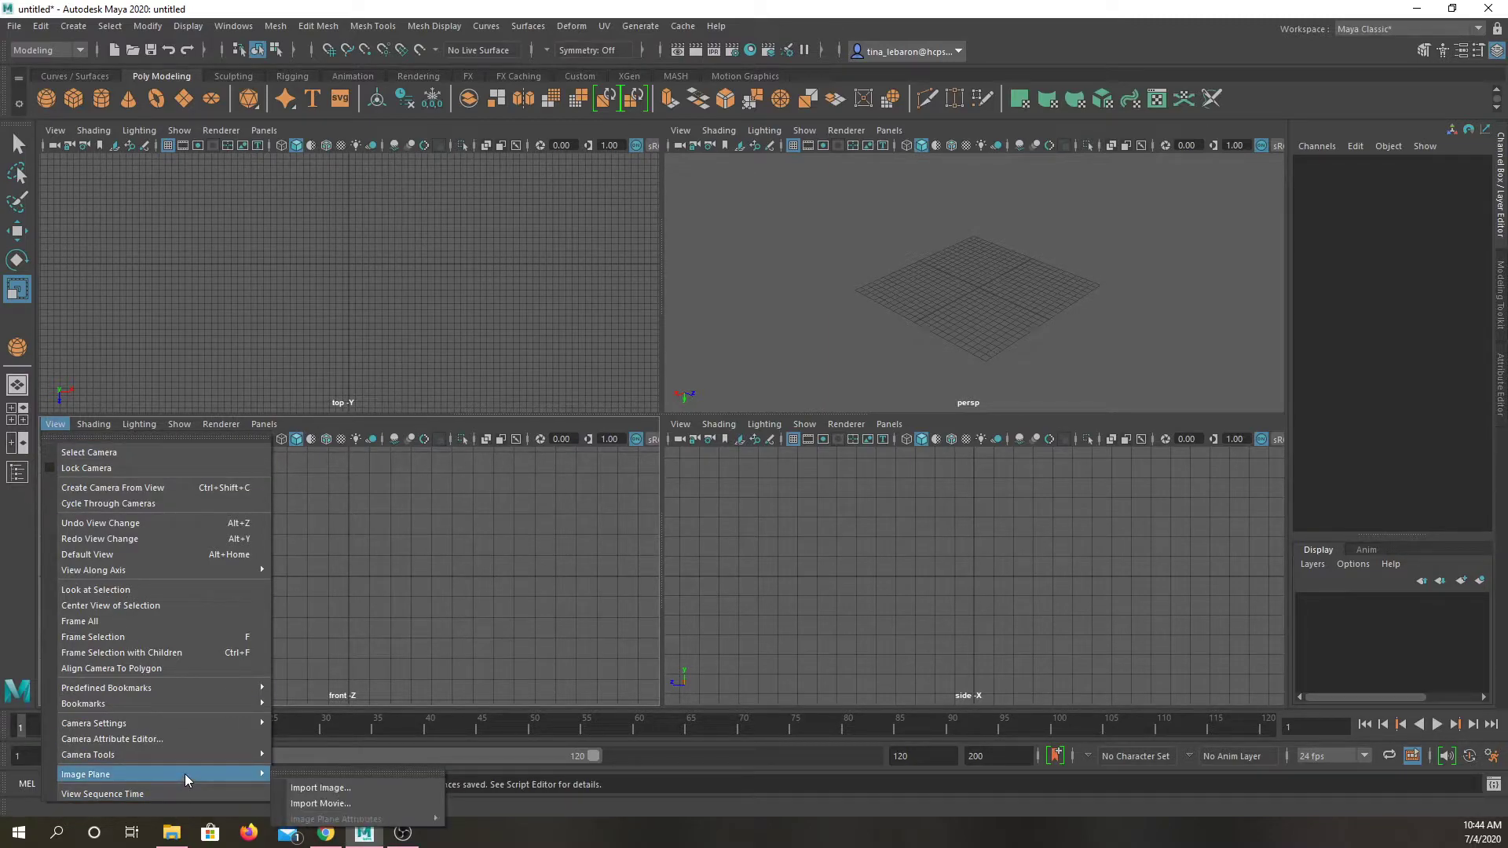
click(331, 791)
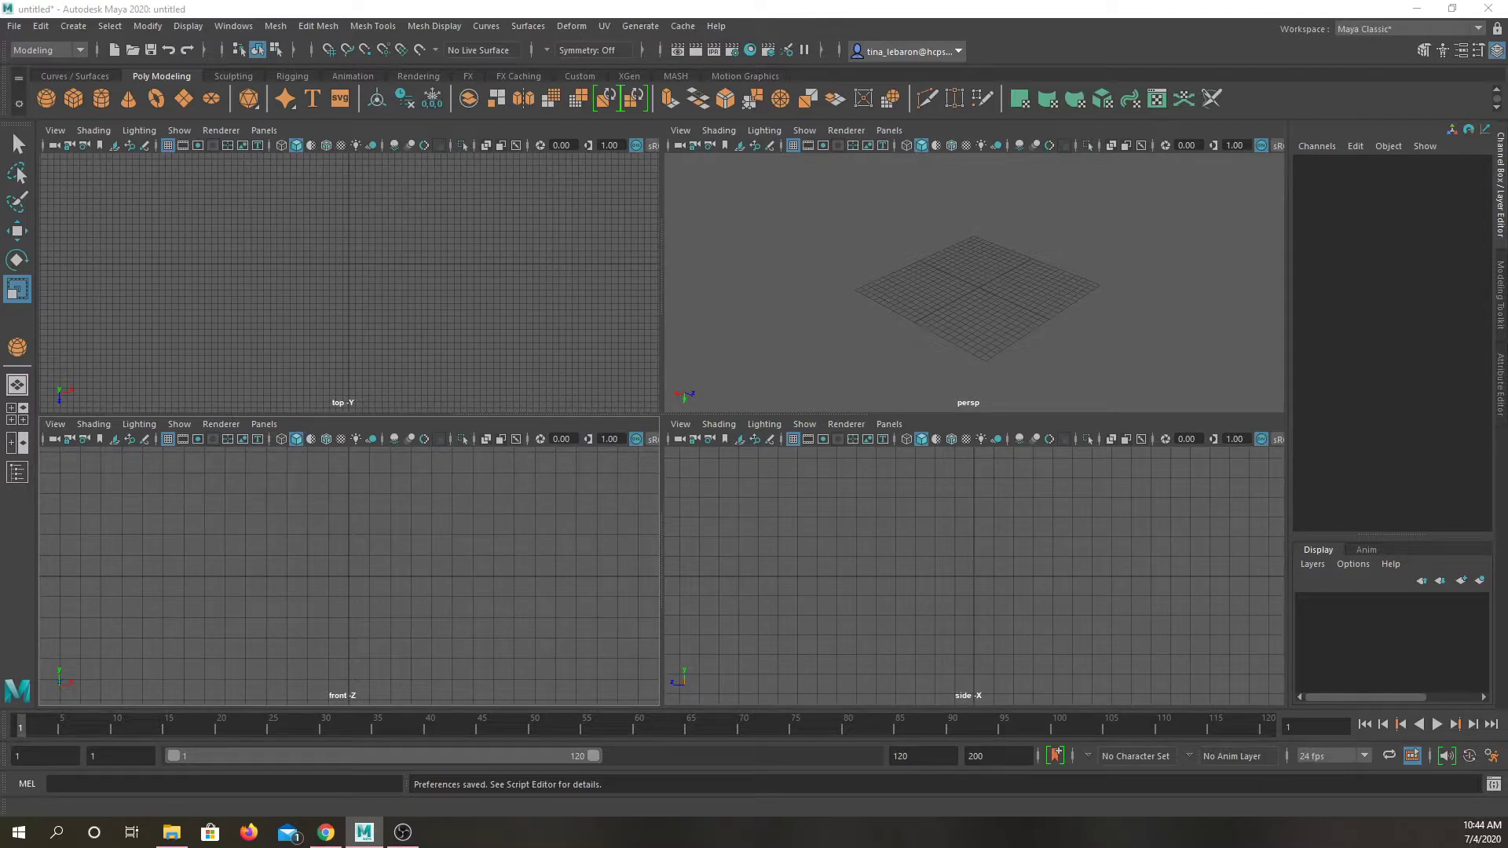
drag(1296, 381, 754, 309)
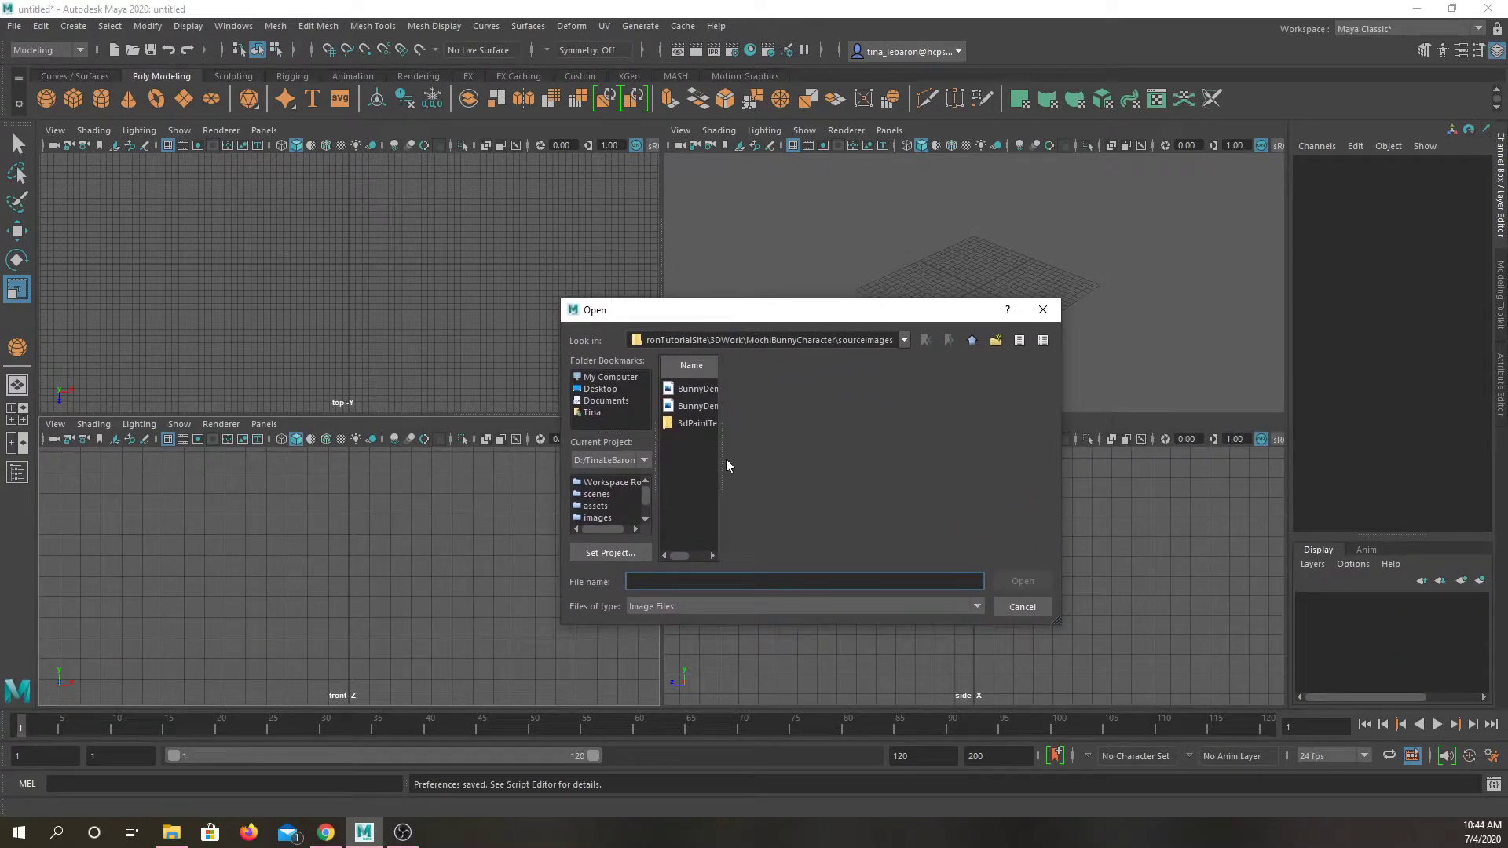
drag(717, 469, 950, 453)
click(756, 406)
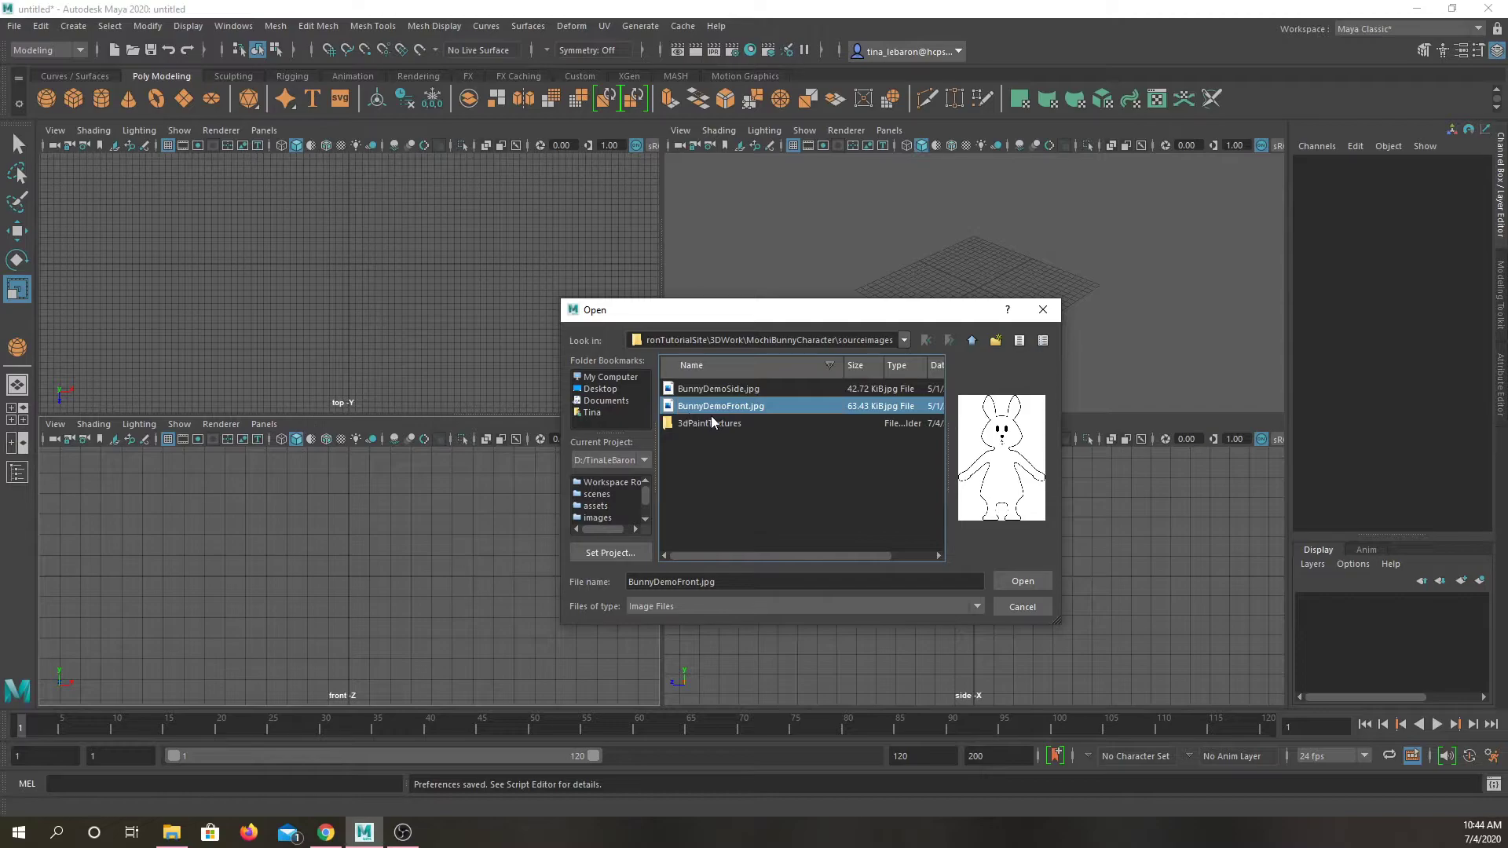
click(1021, 581)
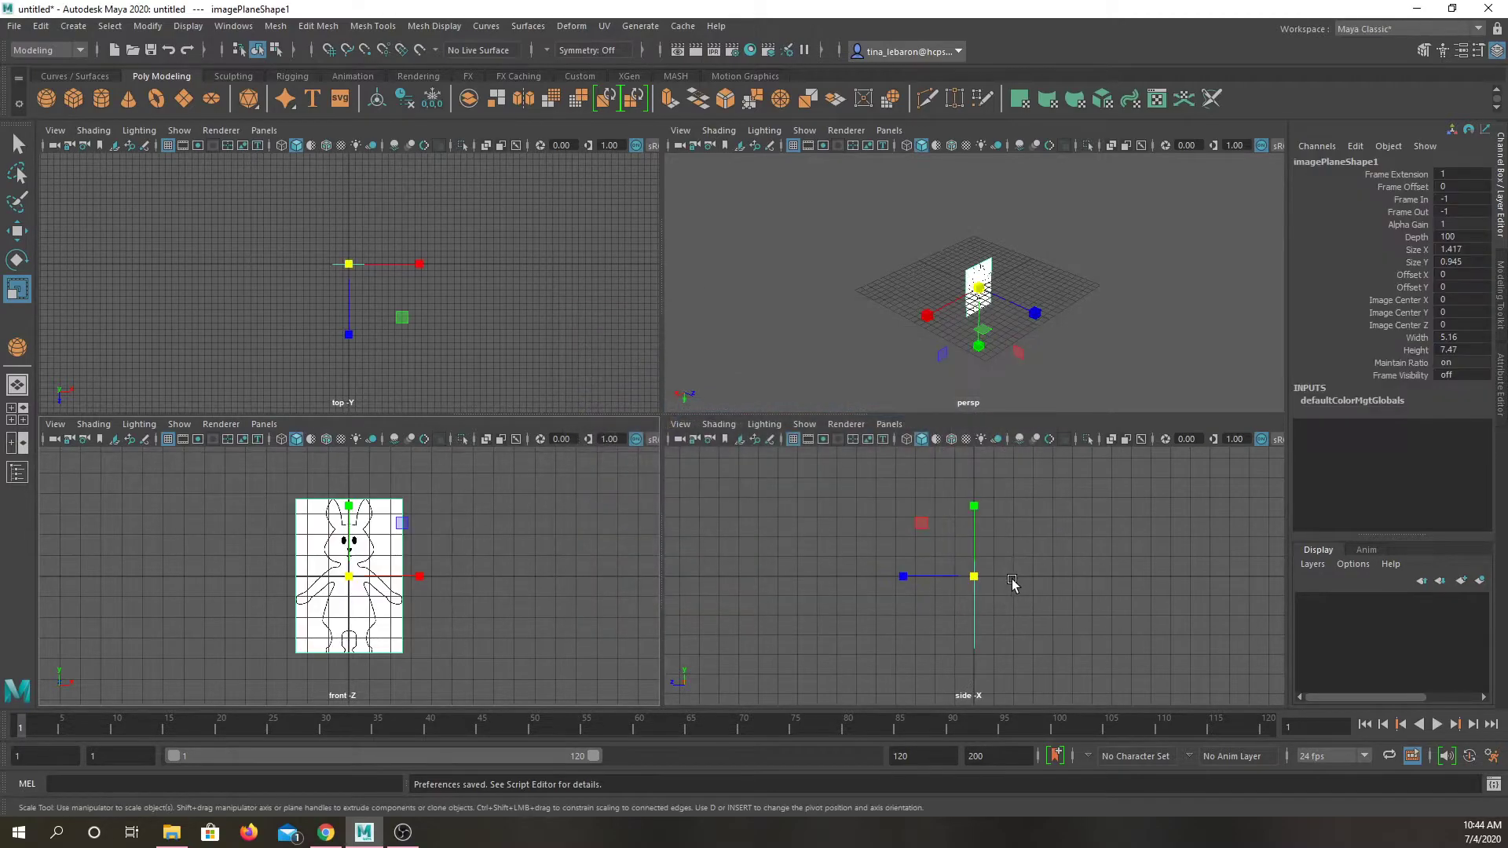
scroll(478, 594, up, 2)
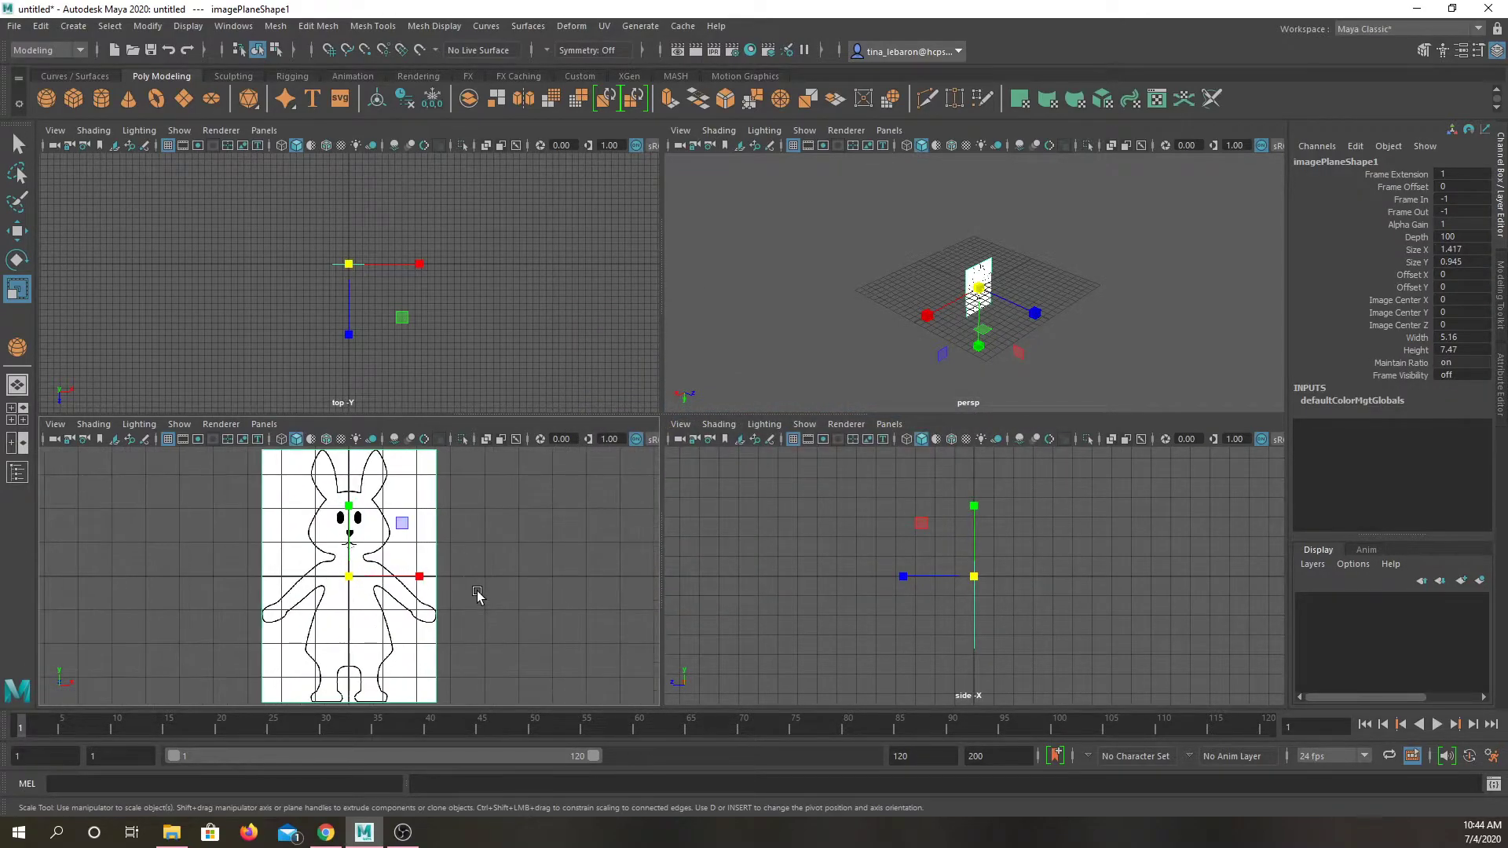
click(857, 553)
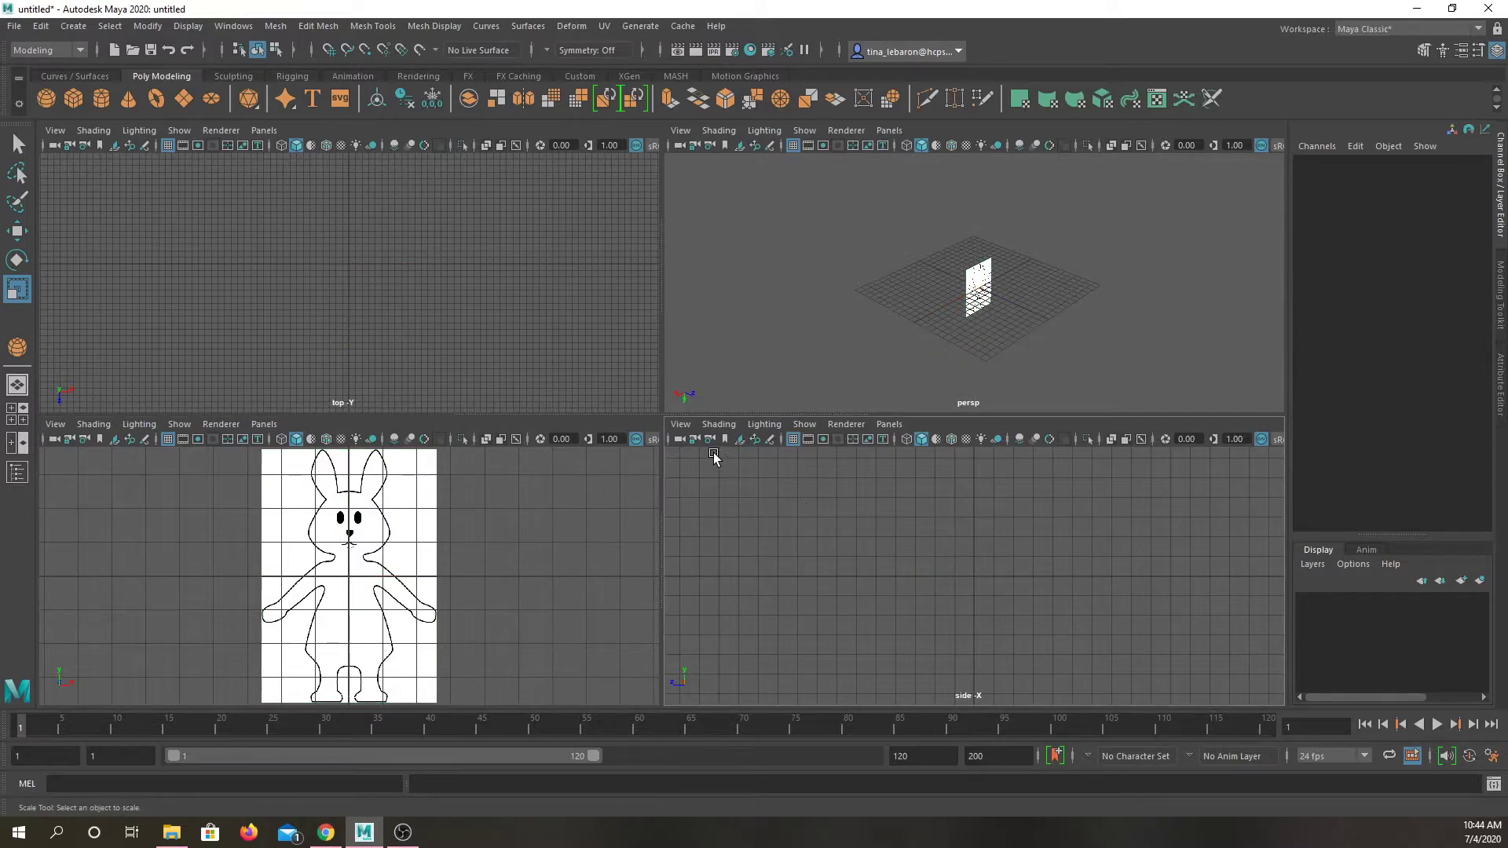
Import BunnyDemoSide.jpg as an image plane in the side view
click(680, 424)
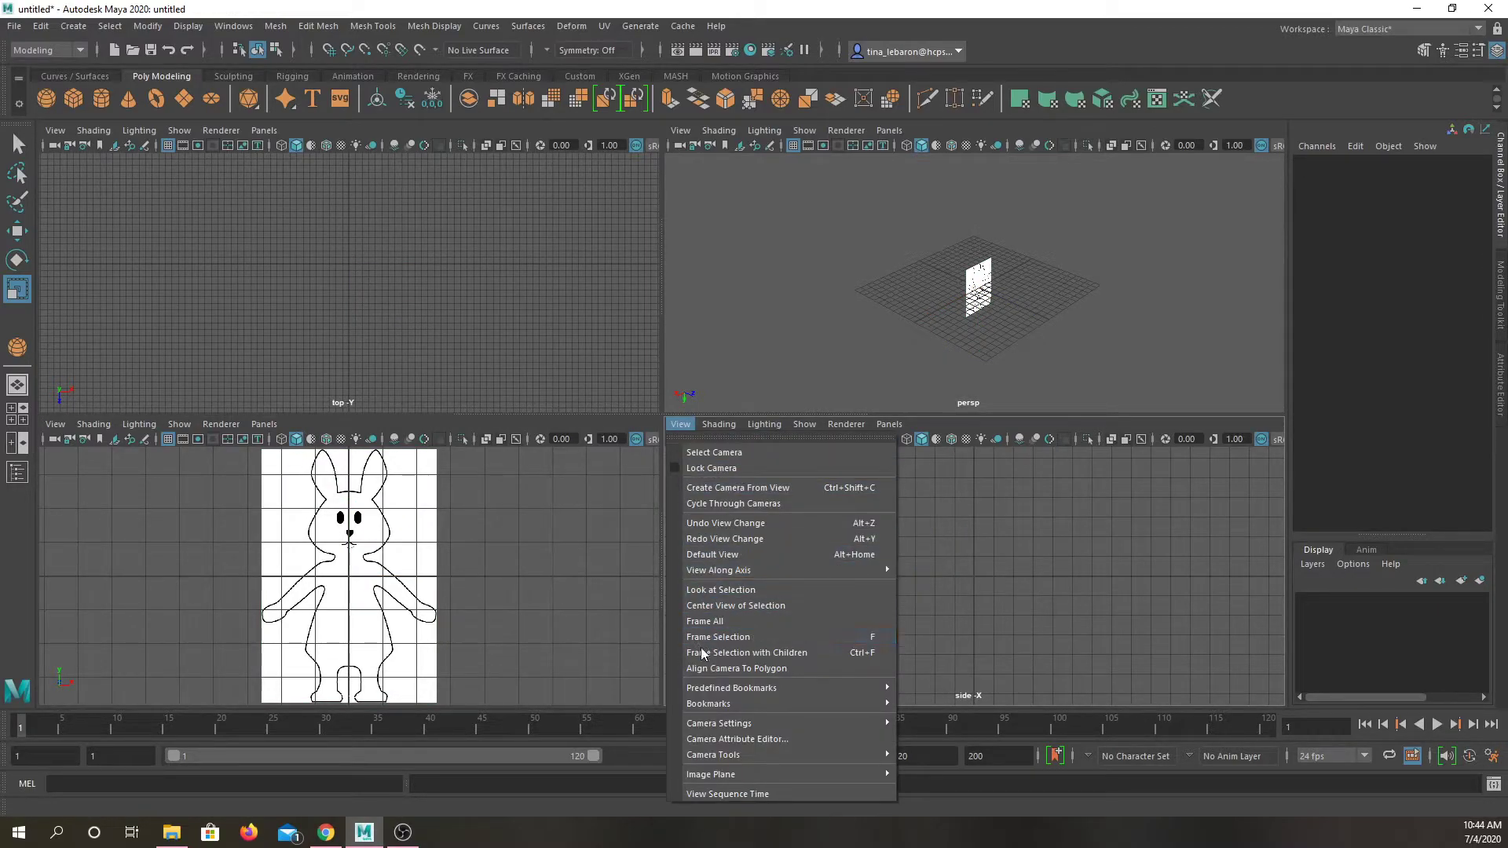
mouse_move(704, 775)
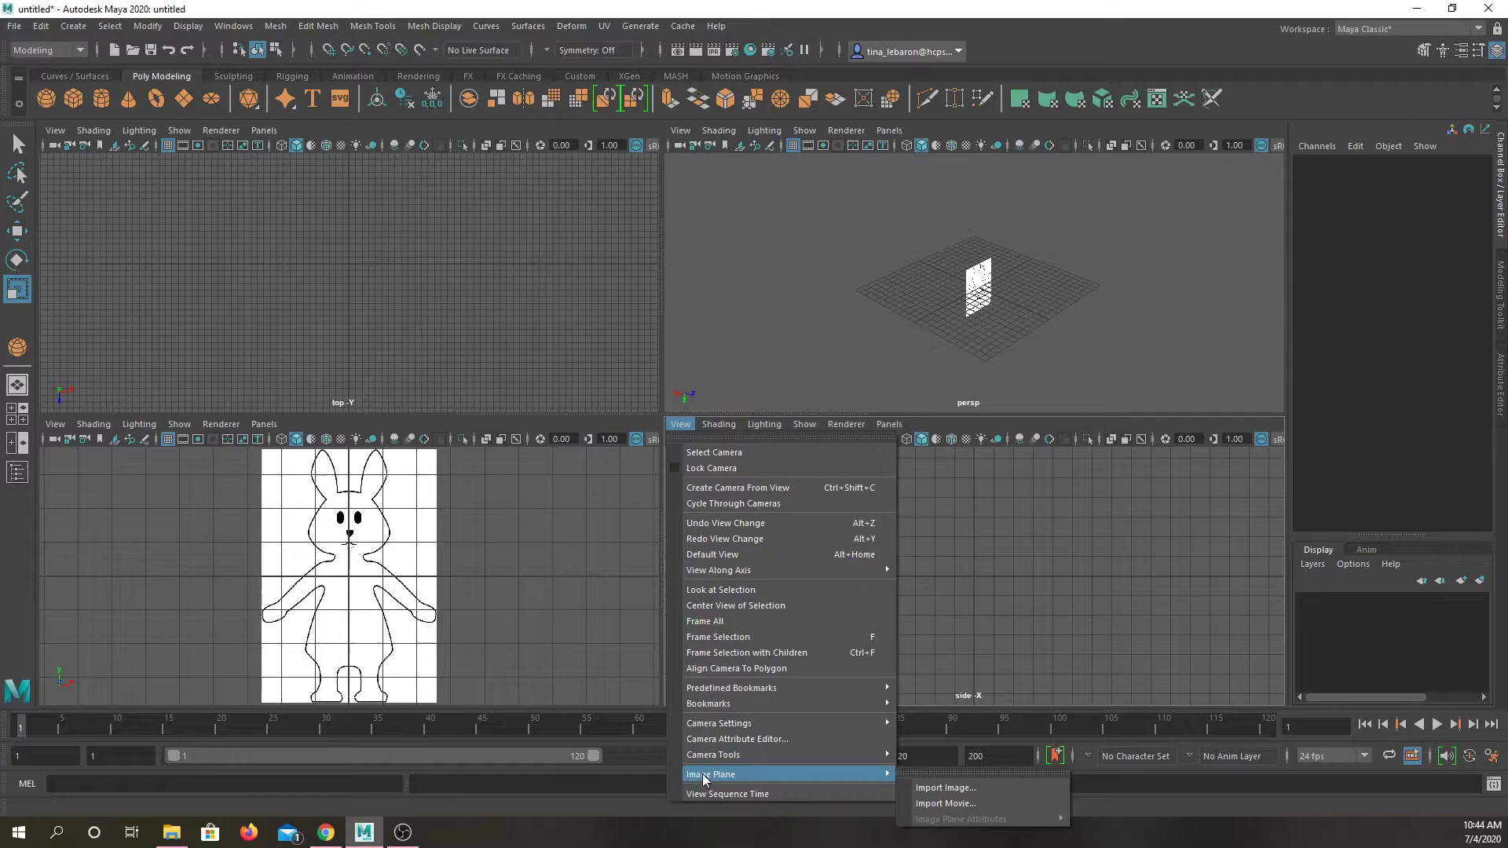
click(977, 788)
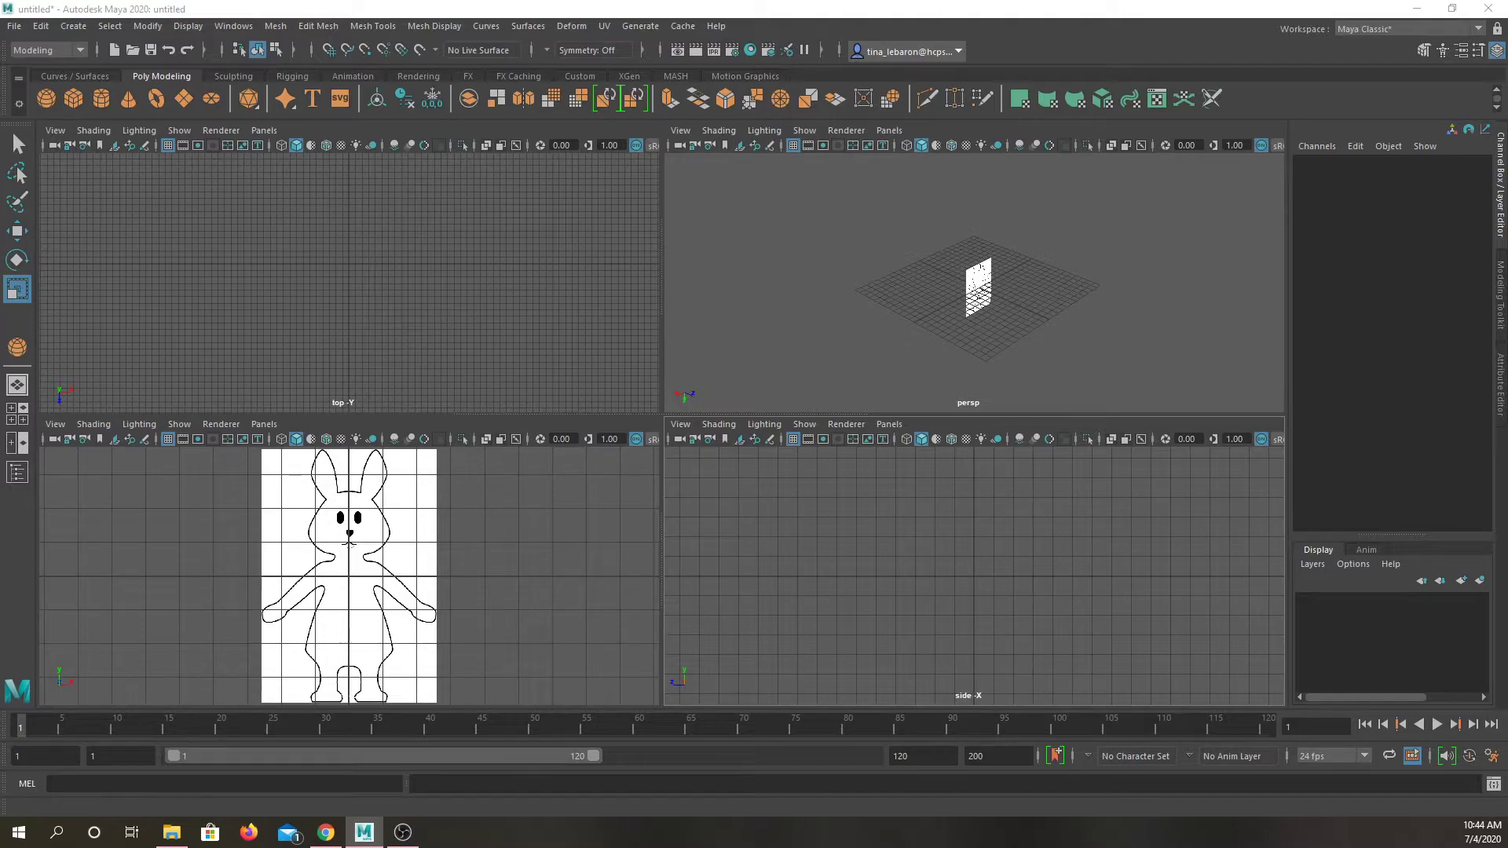
click(806, 288)
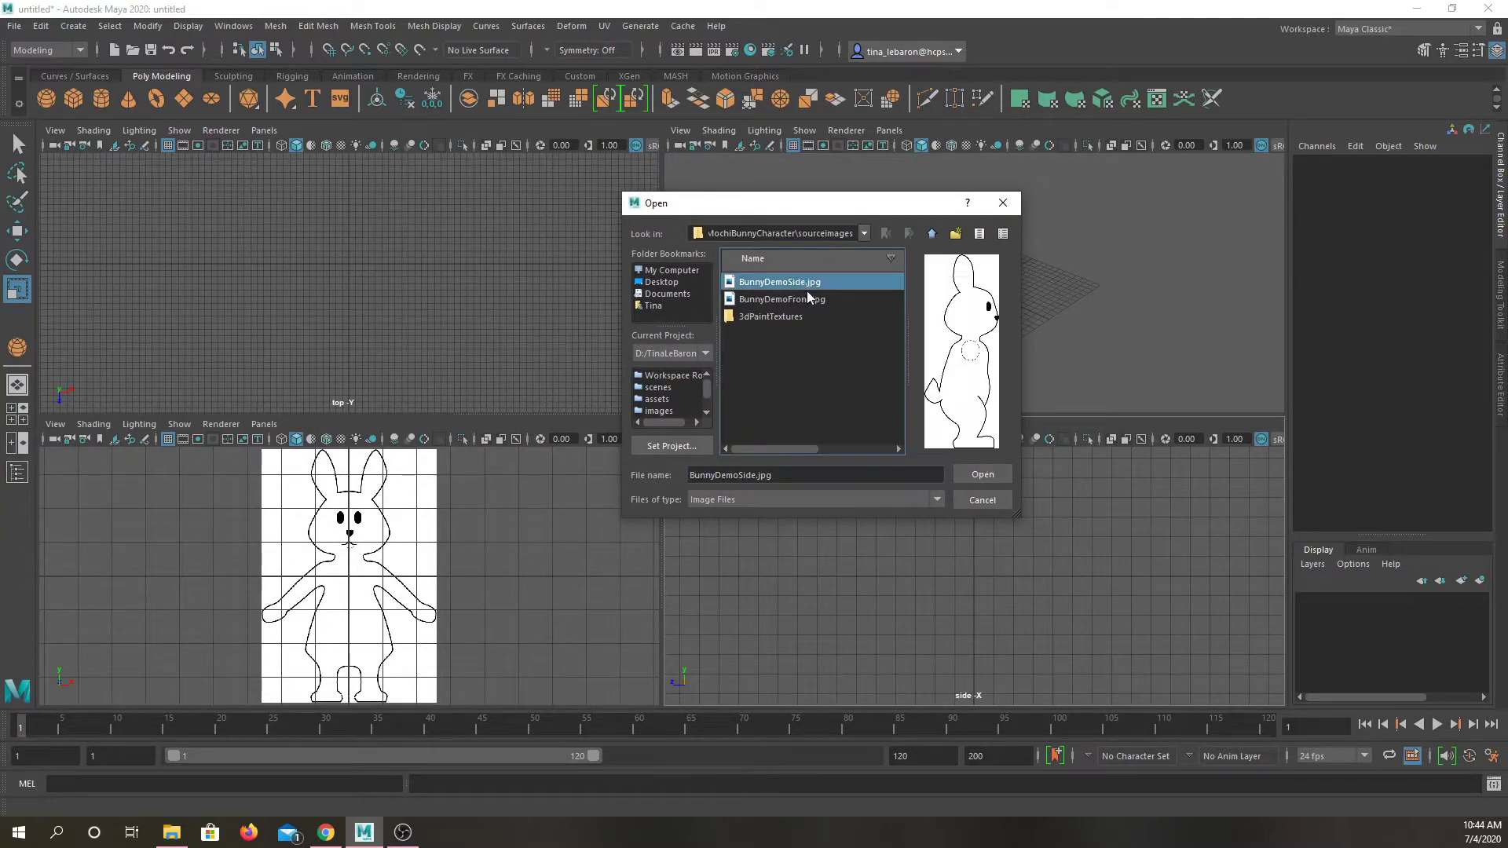
click(981, 475)
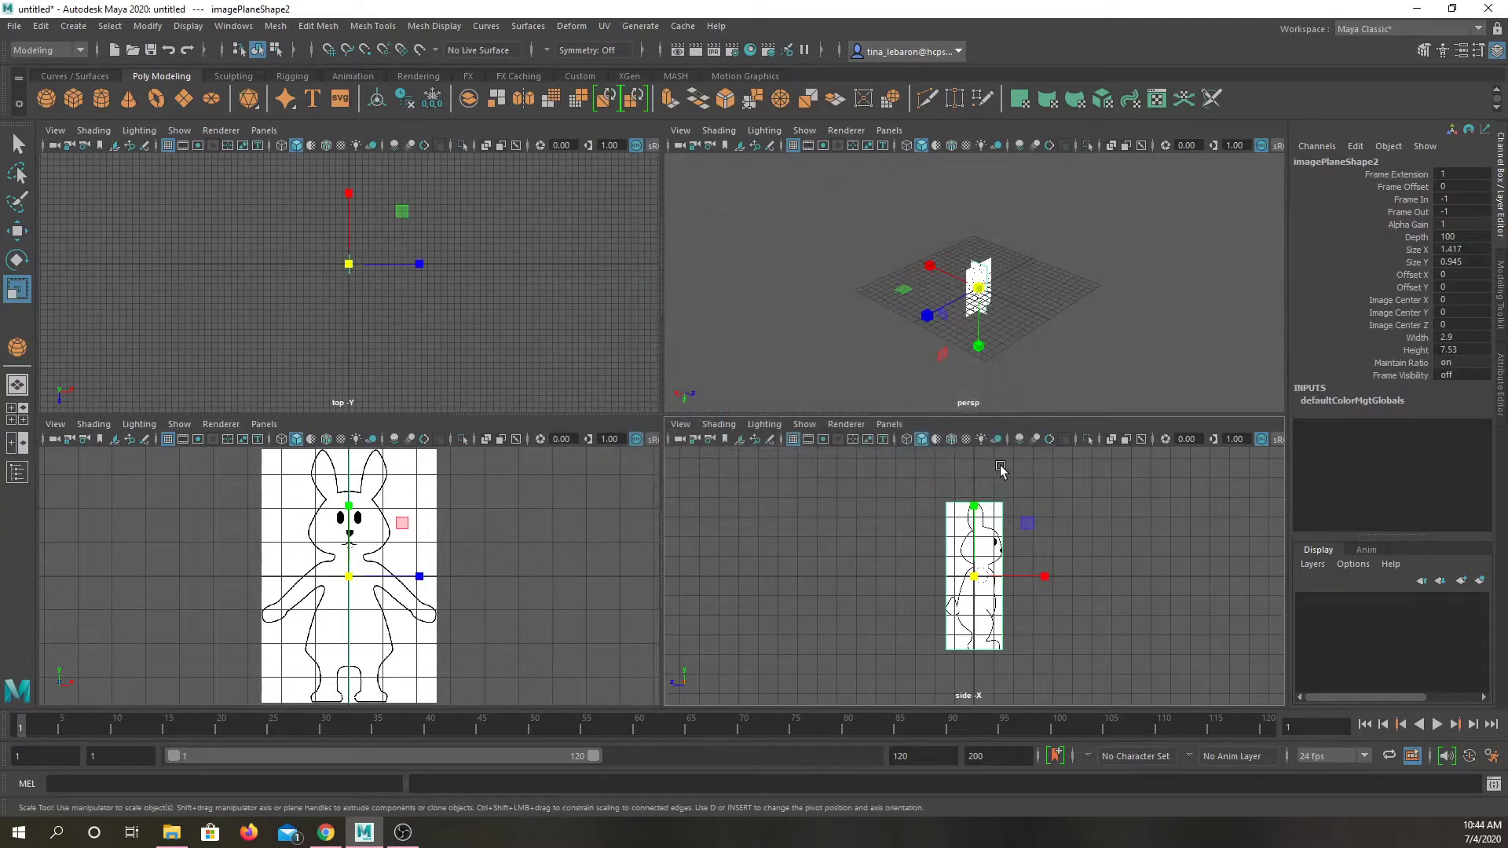
drag(1012, 294, 1139, 221)
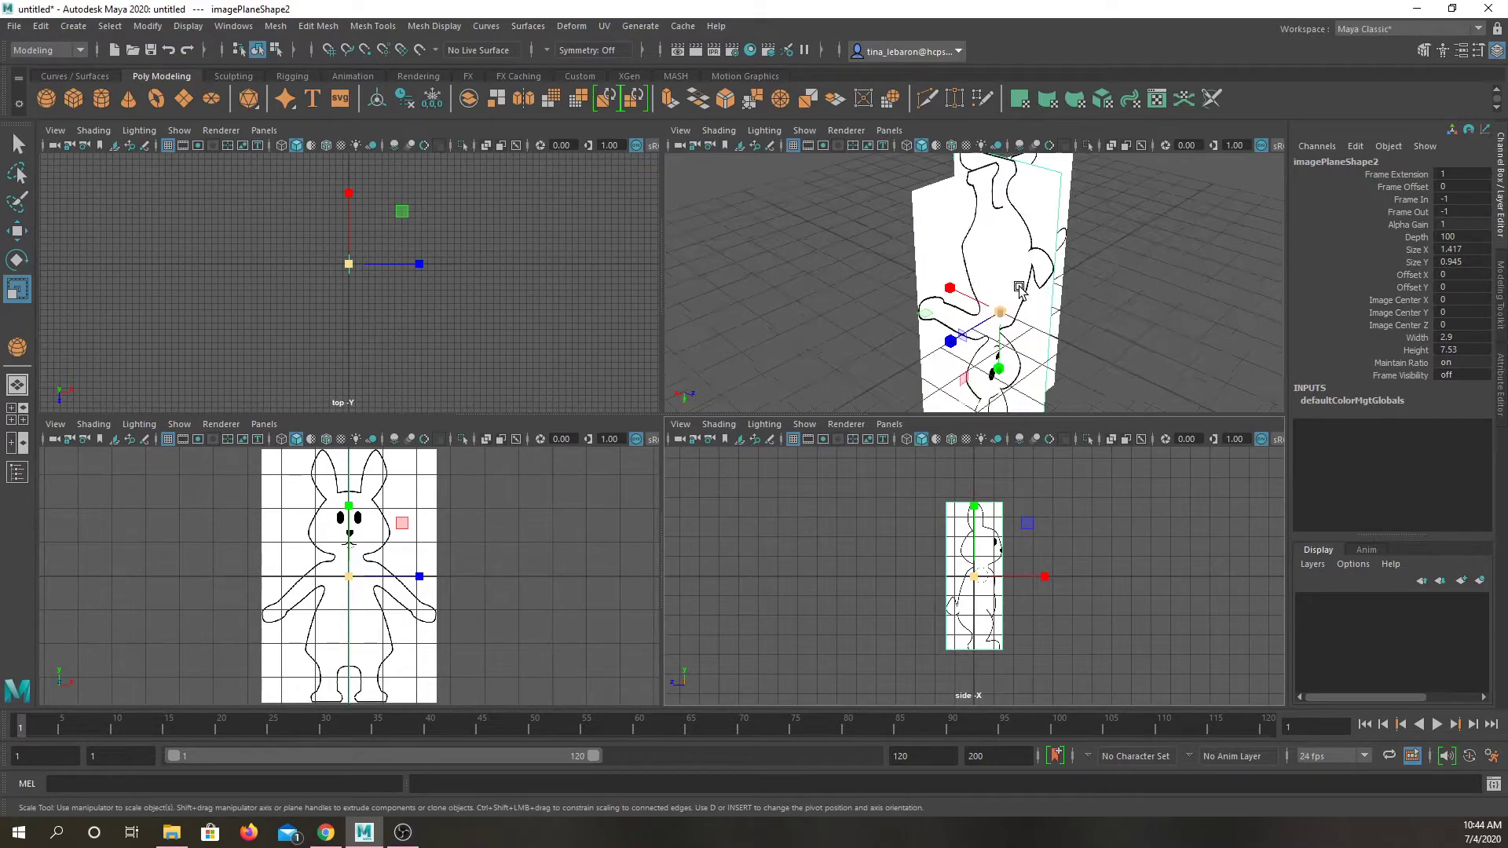
key(ctrl+z)
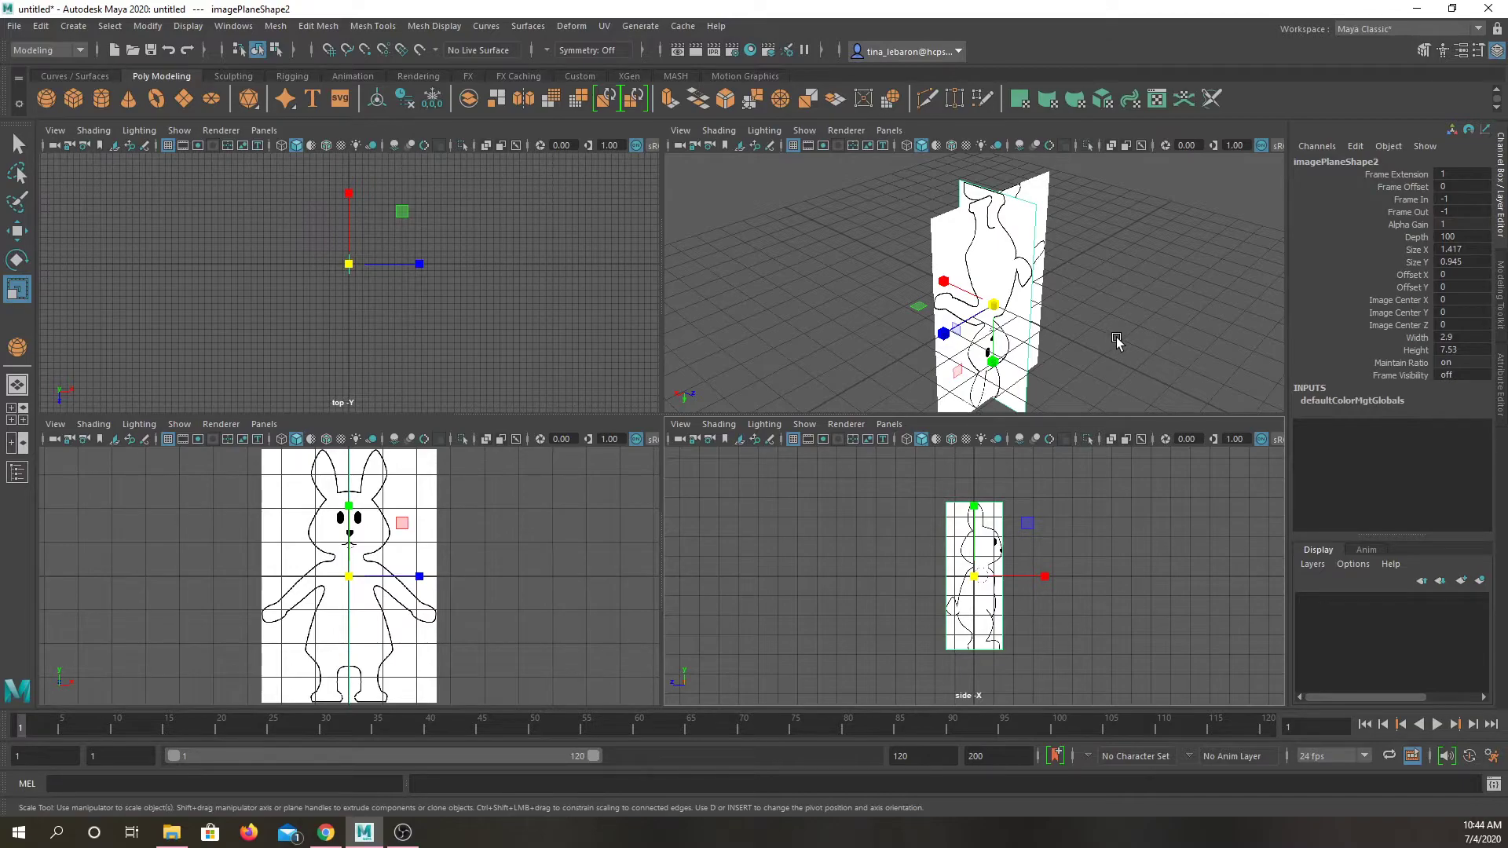
Move the side image plane along X to Translate X -2.56
alt+drag(1115, 337, 1105, 88)
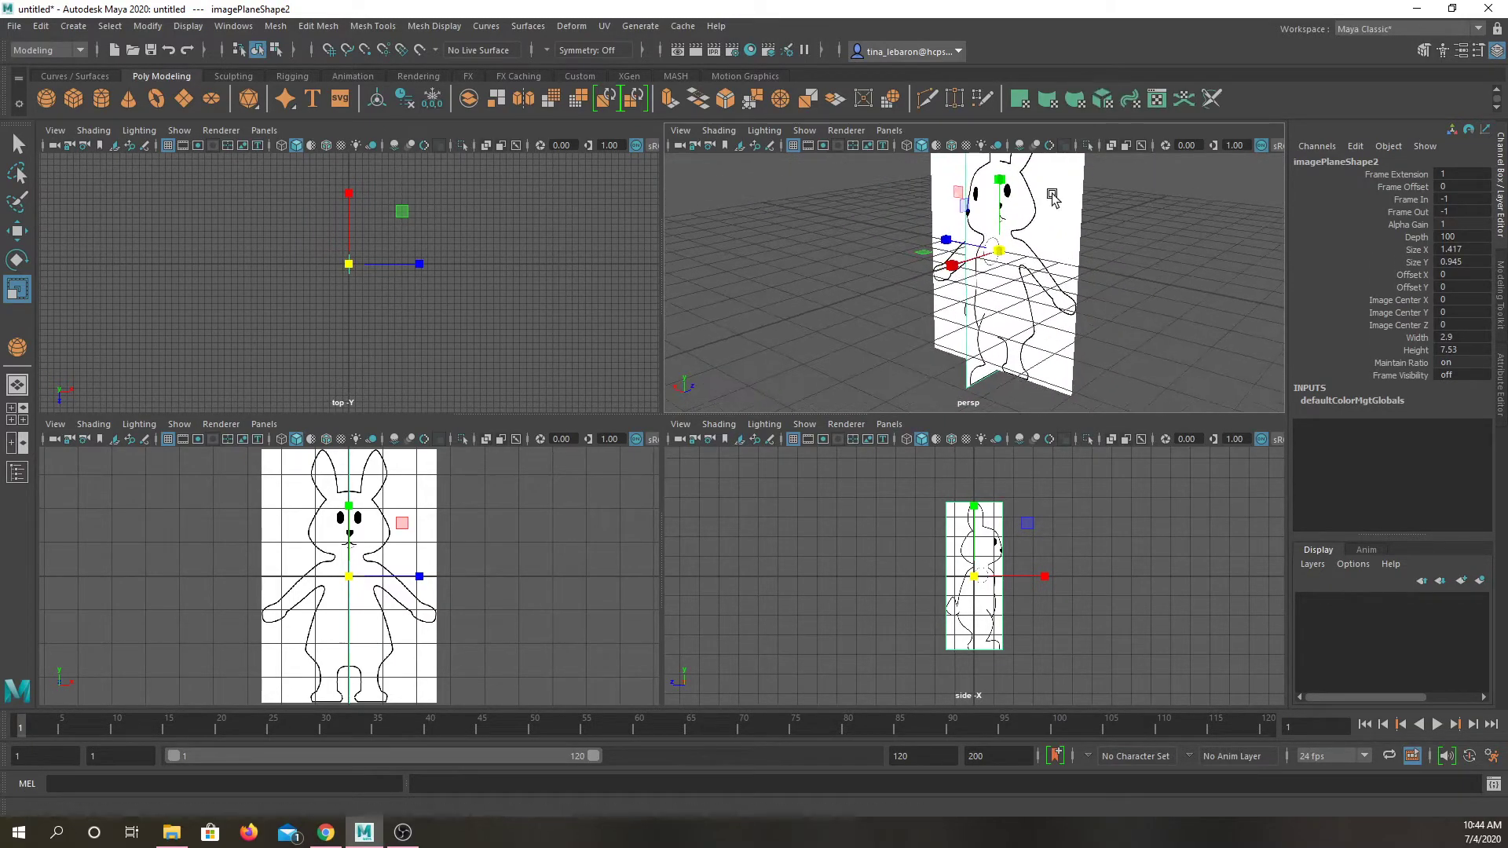
click(982, 307)
click(16, 230)
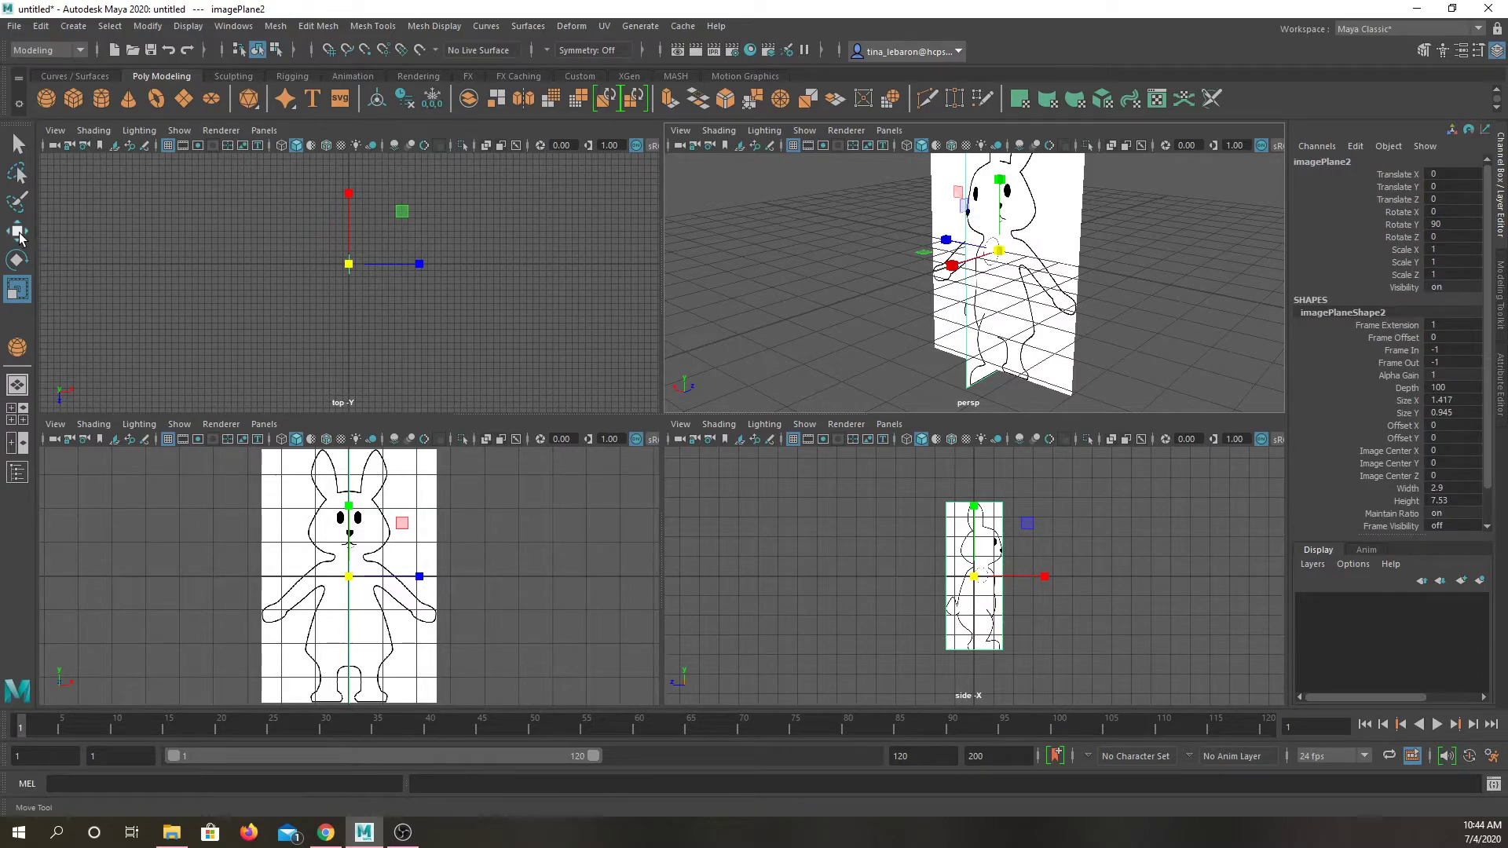
click(956, 243)
drag(956, 243, 905, 210)
alt+drag(1165, 308, 909, 309)
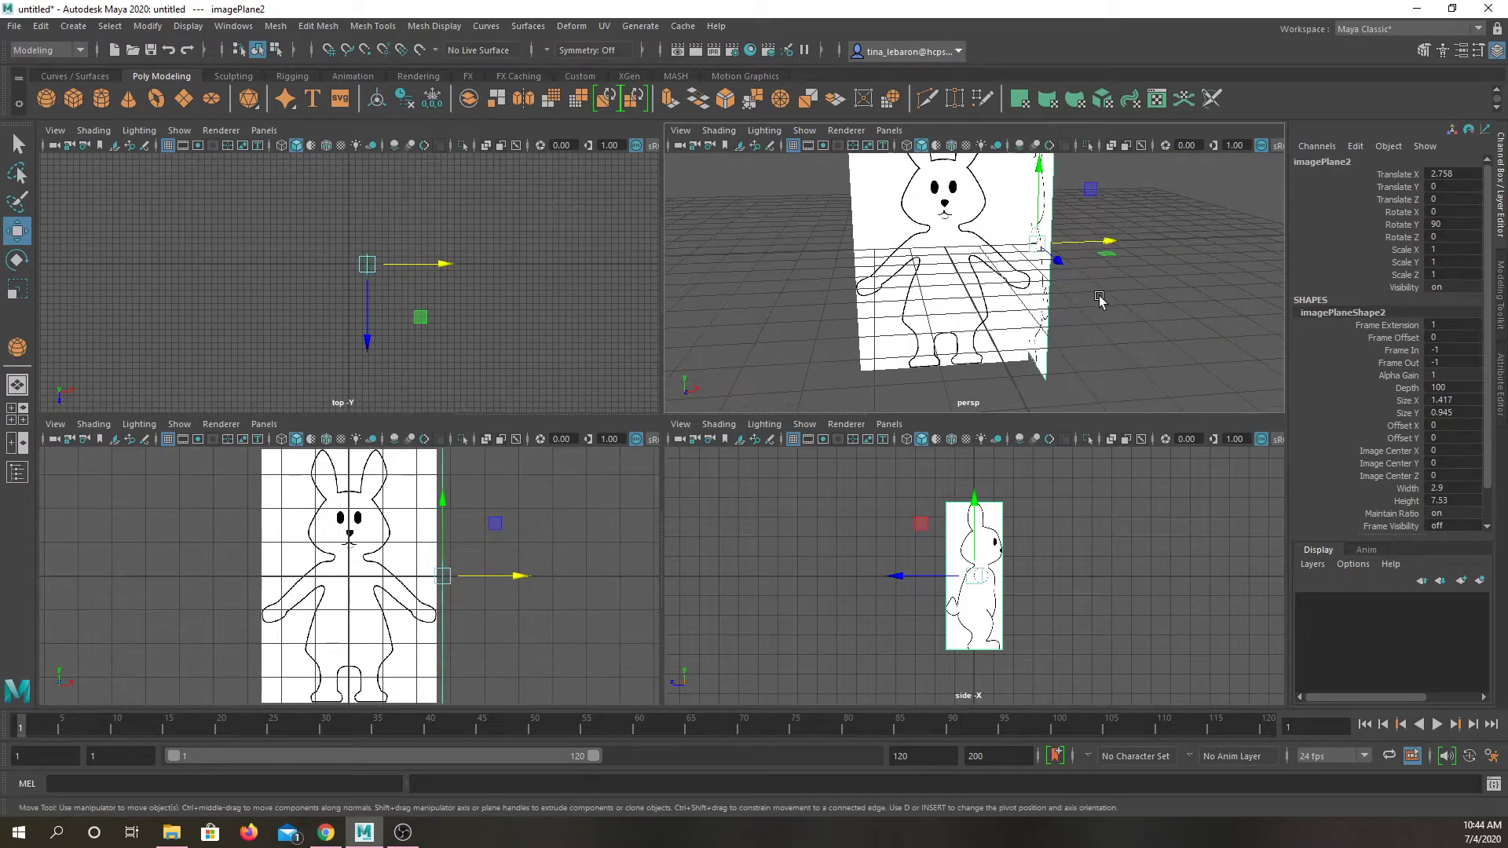
drag(1109, 242, 934, 249)
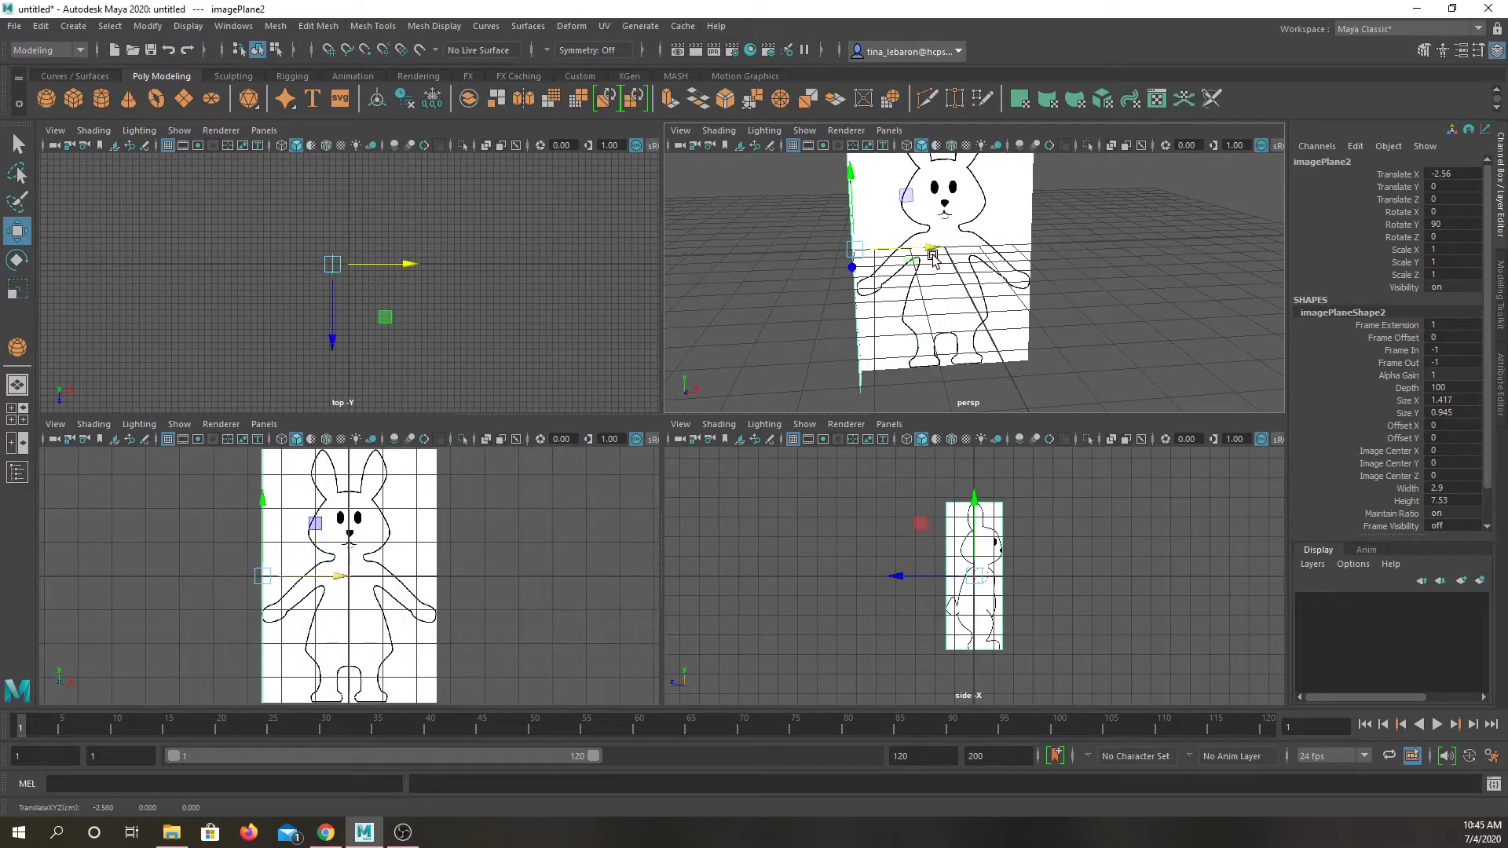
alt+drag(1119, 326, 1036, 228)
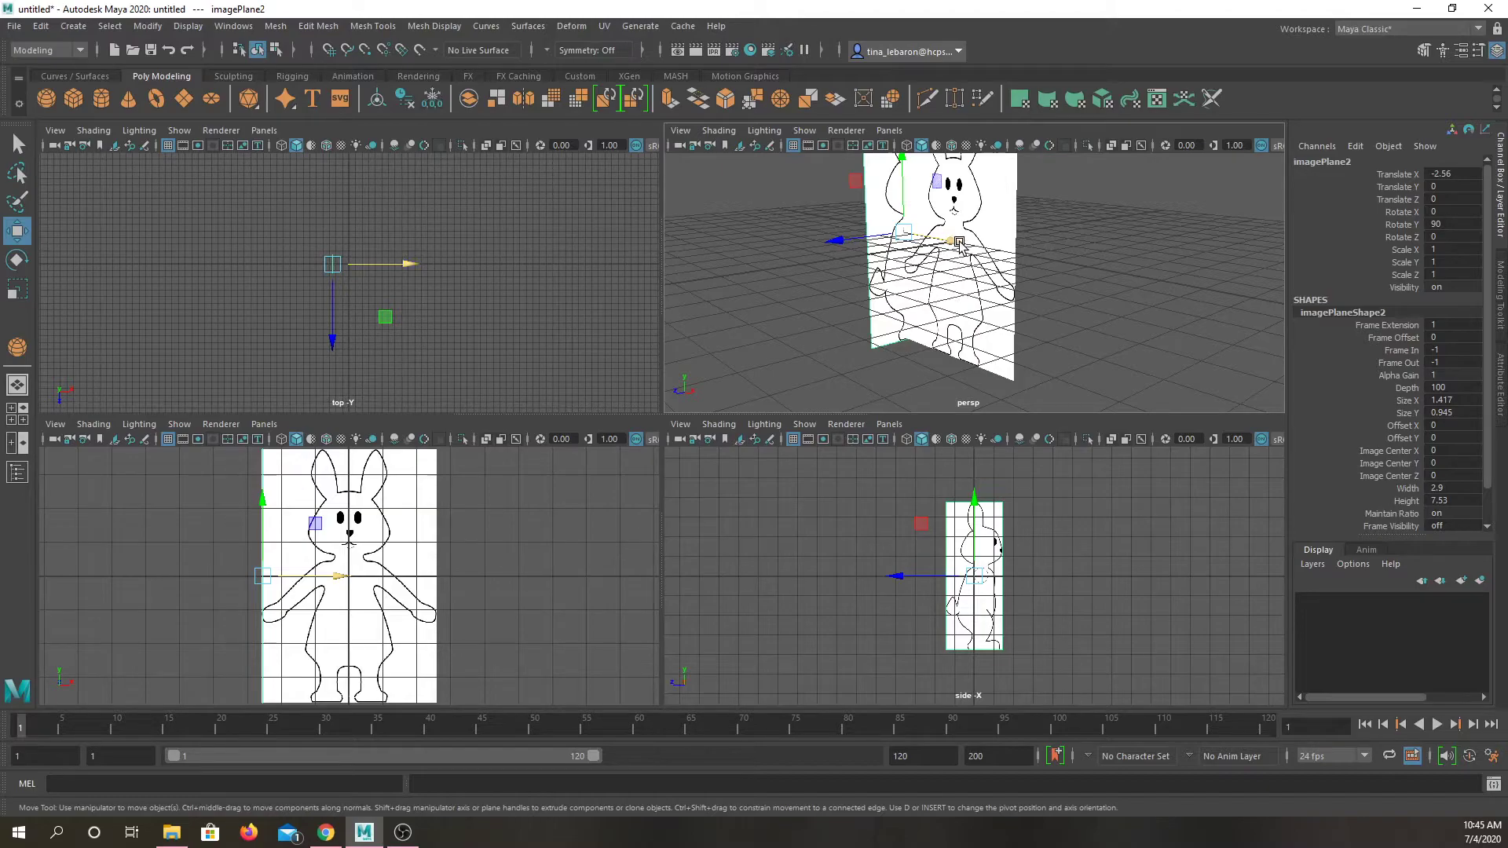
Try small X nudges on the front and side planes, undoing each one
click(988, 295)
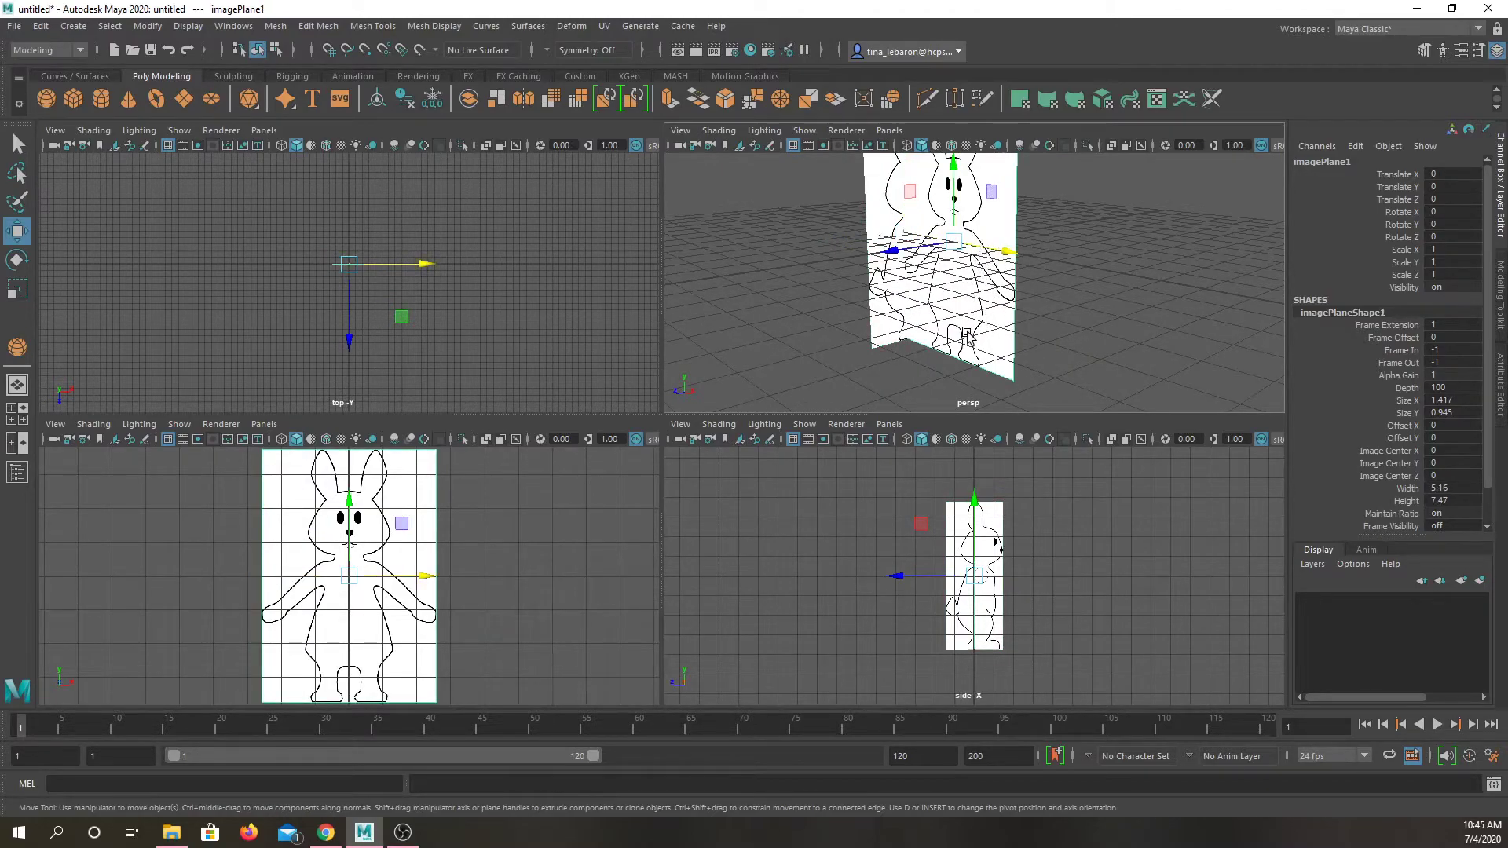
click(893, 249)
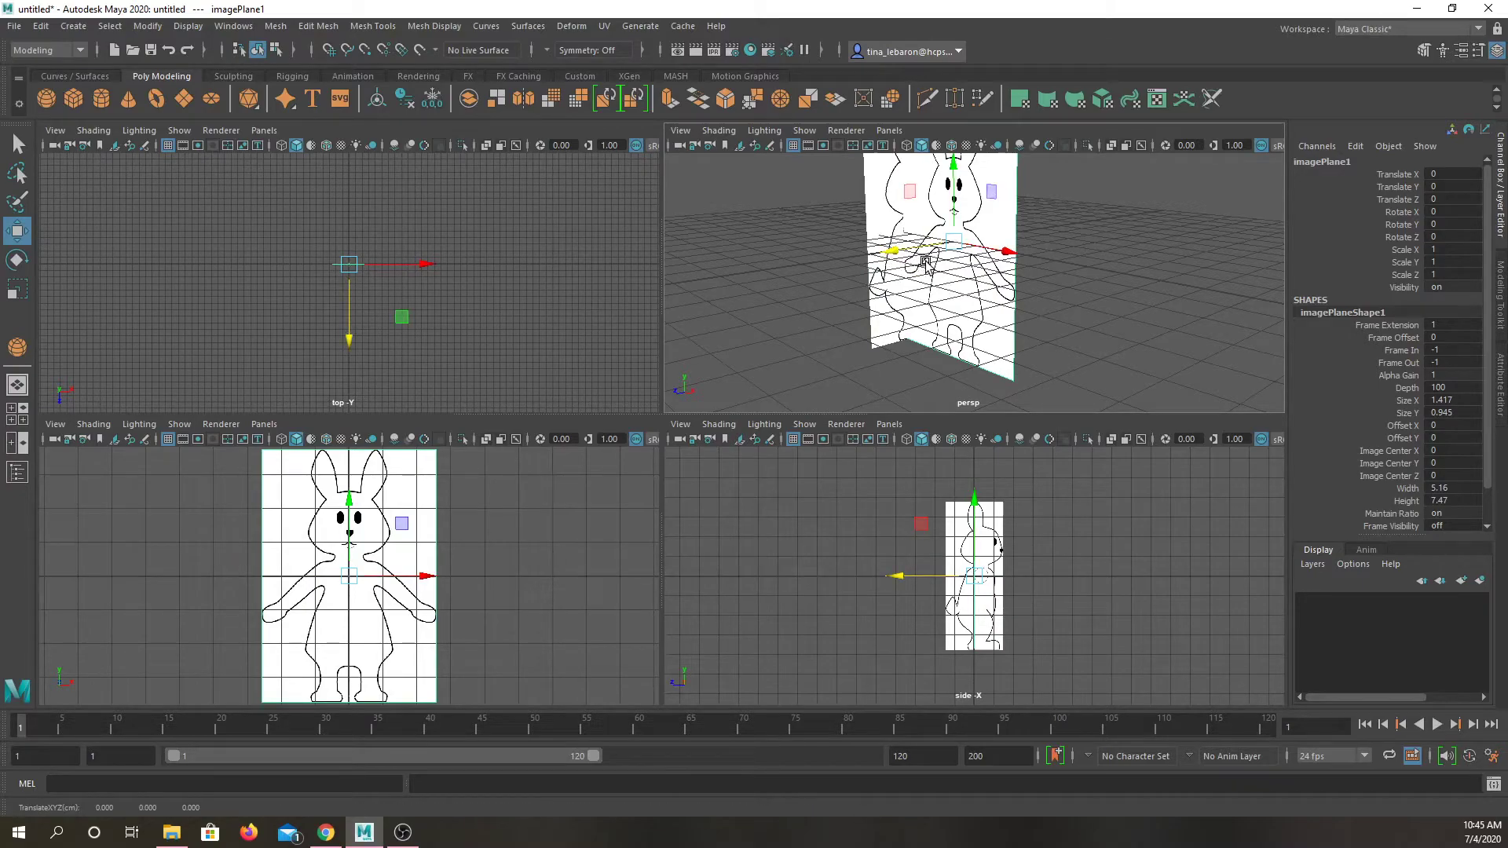
drag(1003, 256, 997, 256)
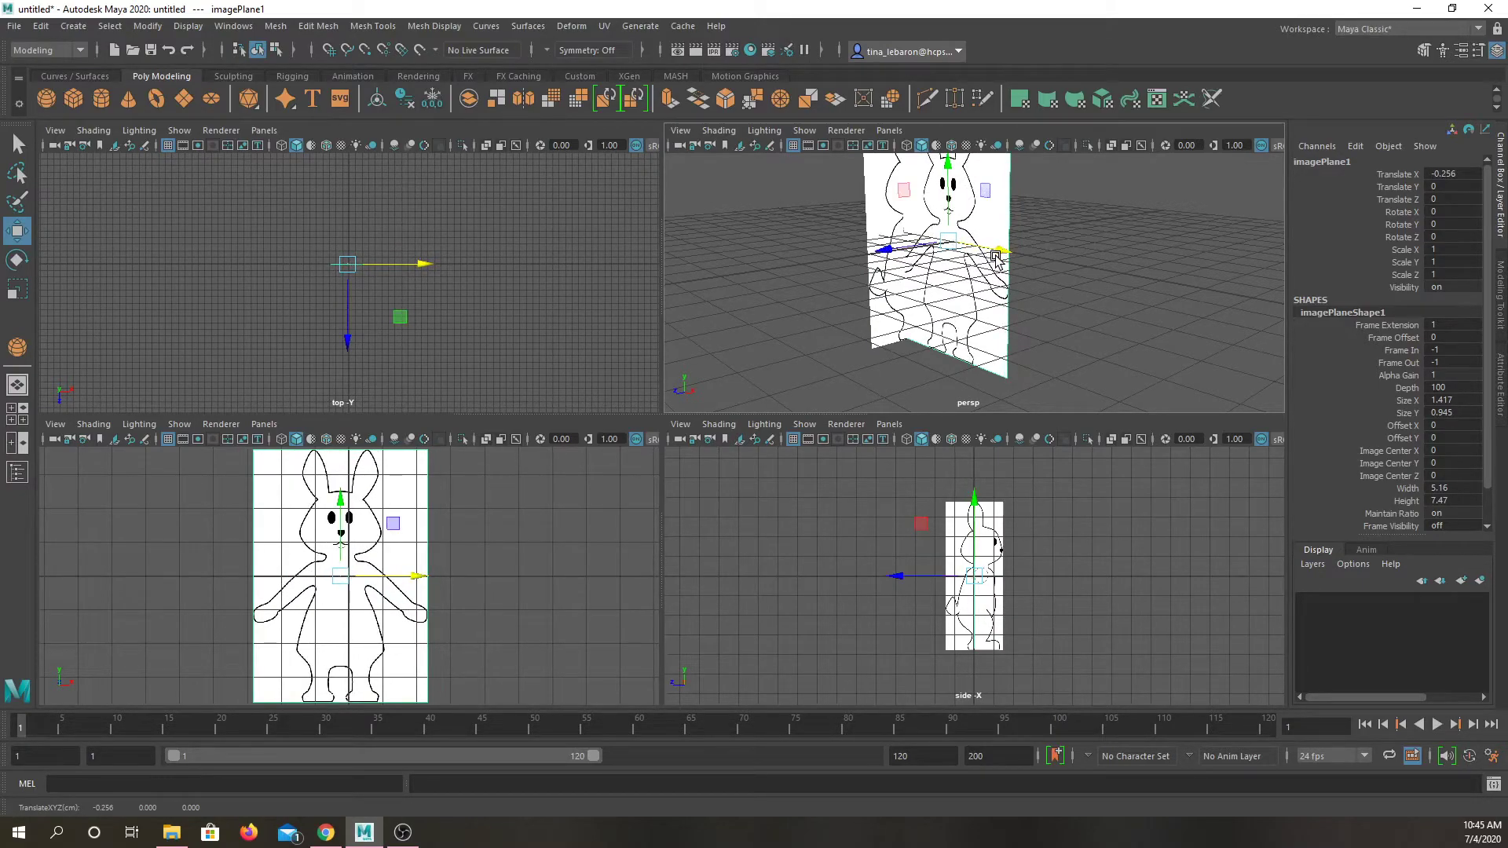
key(ctrl+z)
click(895, 251)
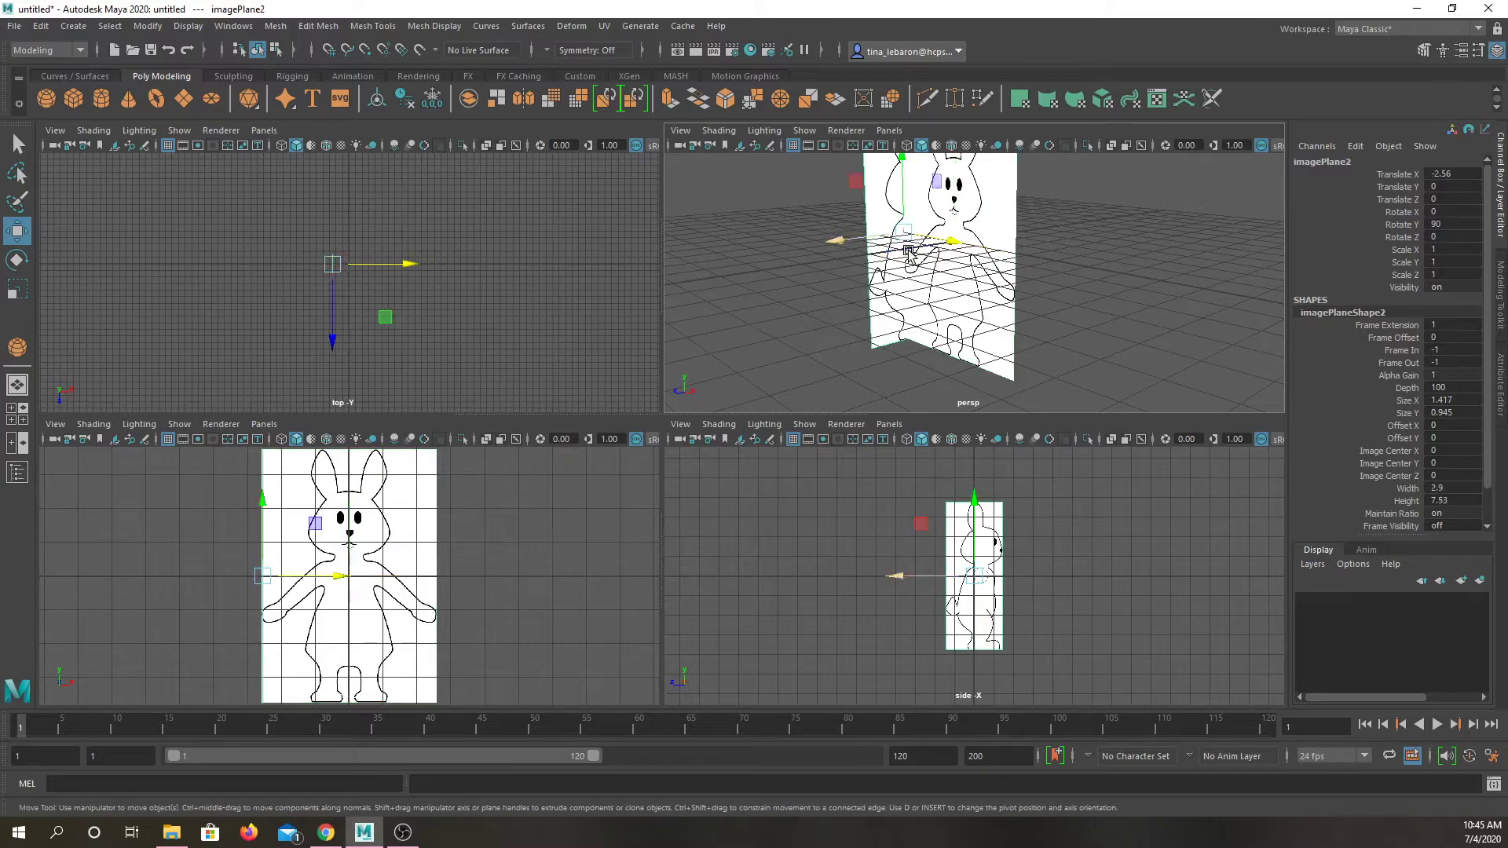
drag(950, 247, 957, 248)
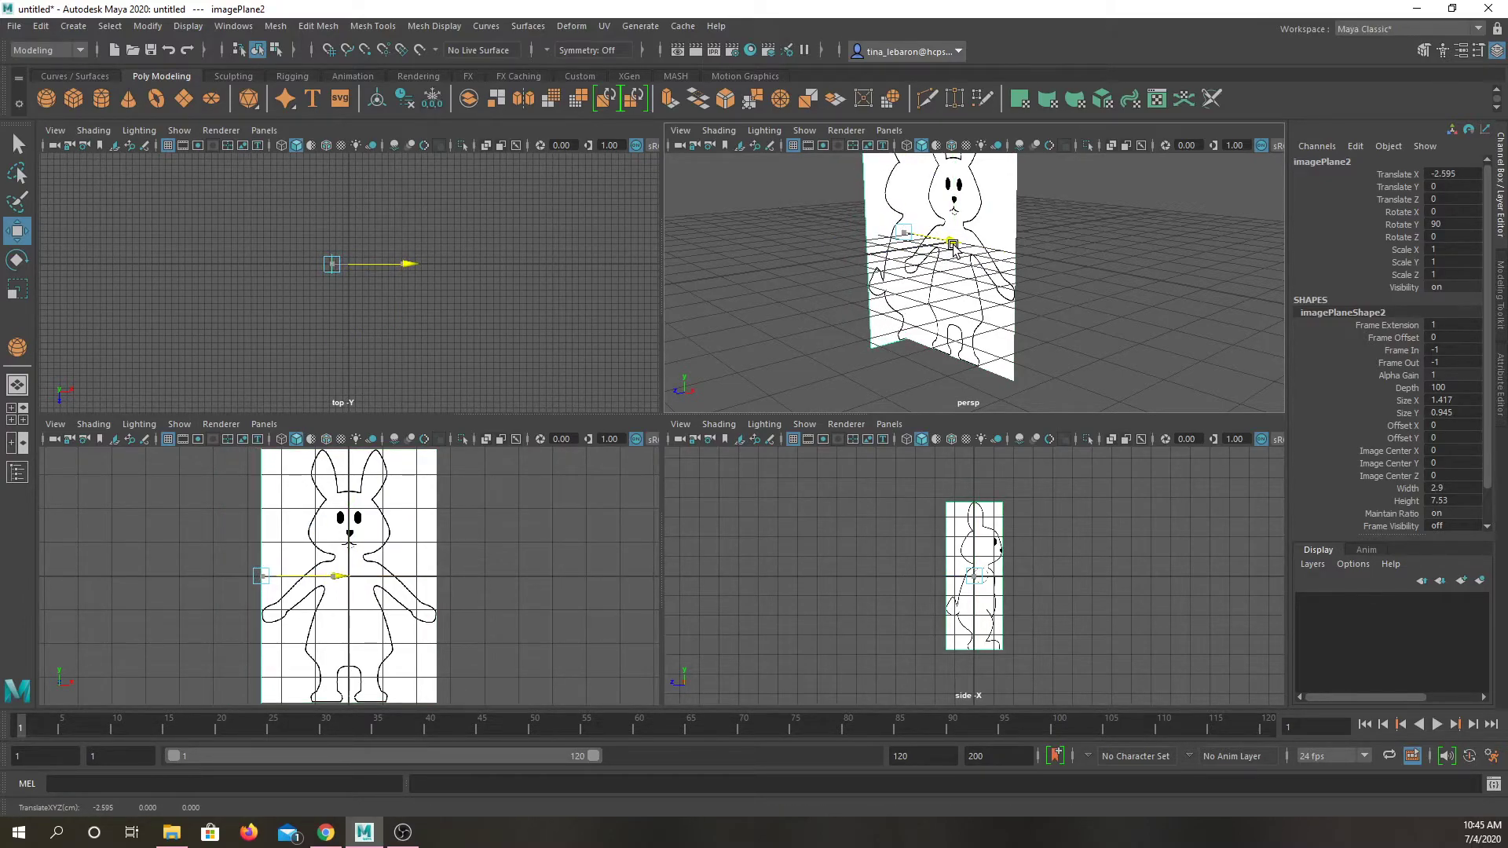
key(ctrl+z)
Slide the side plane along Z to about 1.563 and rotate it to roughly -93 in Y
drag(830, 239, 781, 258)
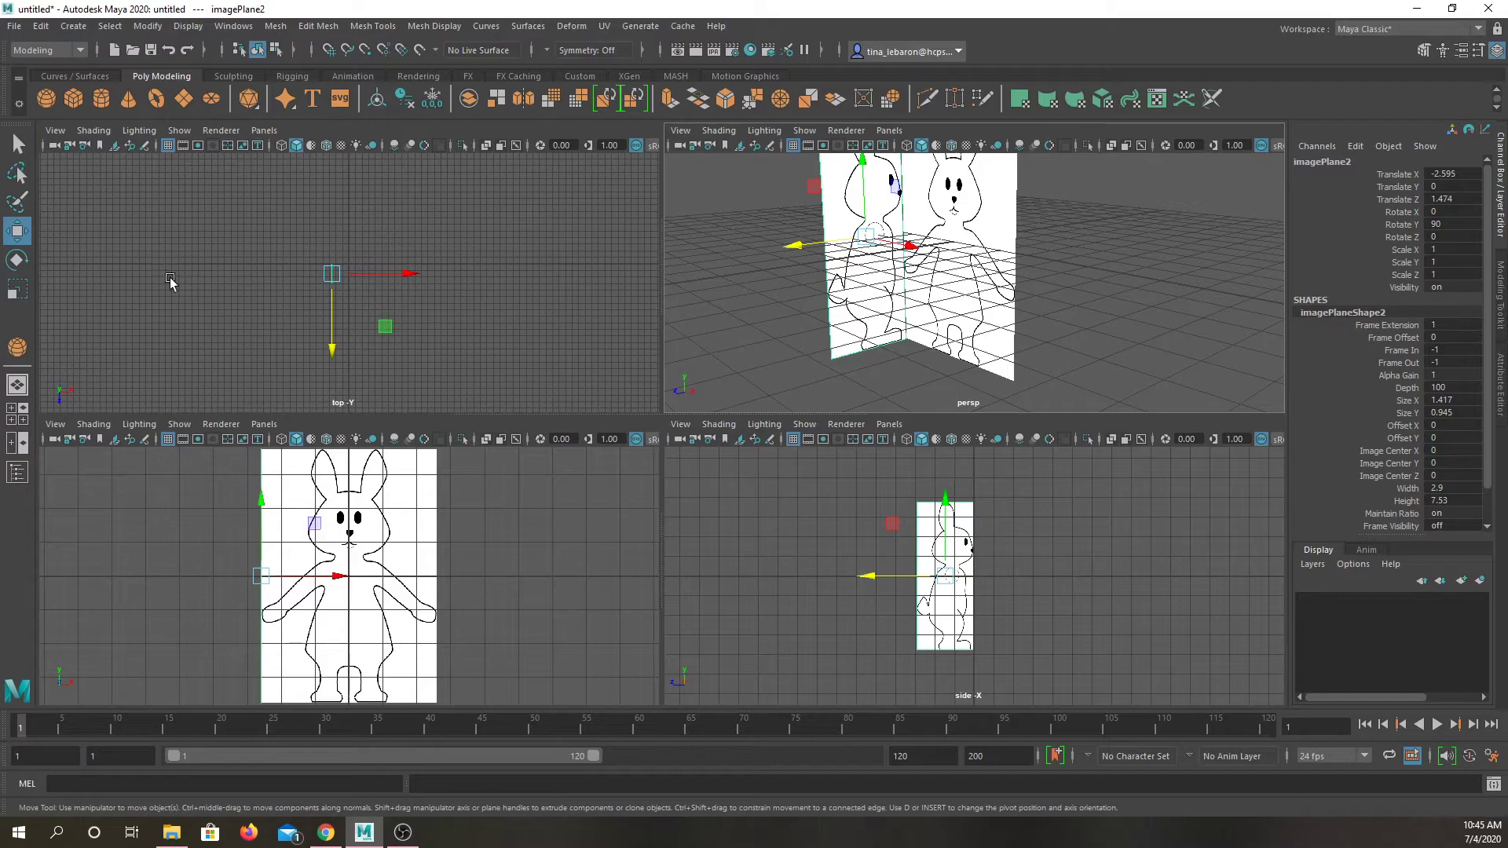
click(16, 259)
mouse_move(875, 279)
mouse_down()
mouse_move(670, 246)
mouse_move(895, 259)
mouse_move(860, 255)
mouse_move(855, 270)
mouse_up()
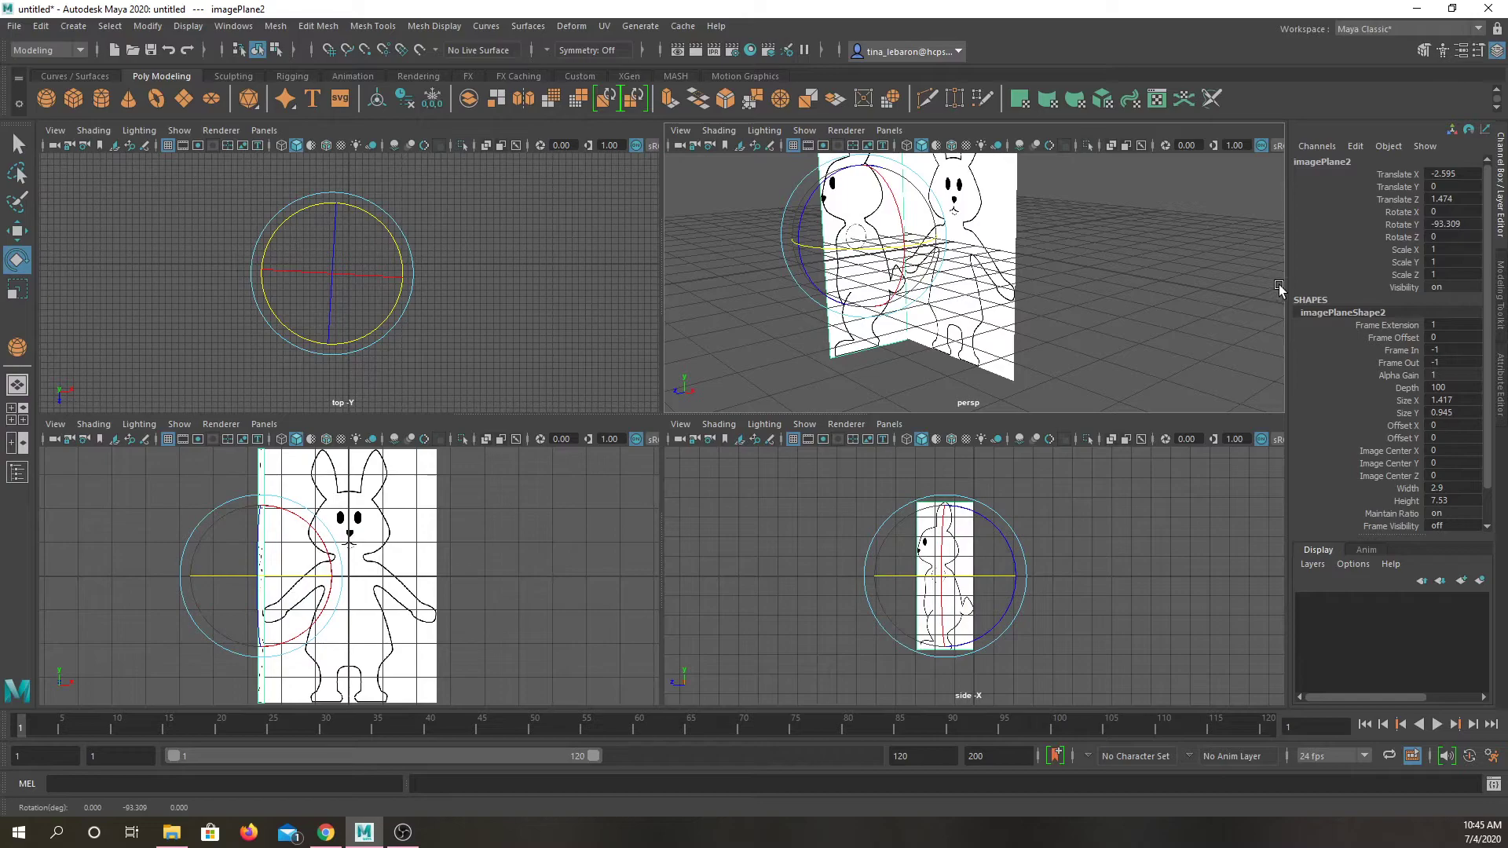
Set the side image plane's Rotate Y to exactly -90 in the Channel Box
click(1463, 225)
drag(1463, 224, 1431, 224)
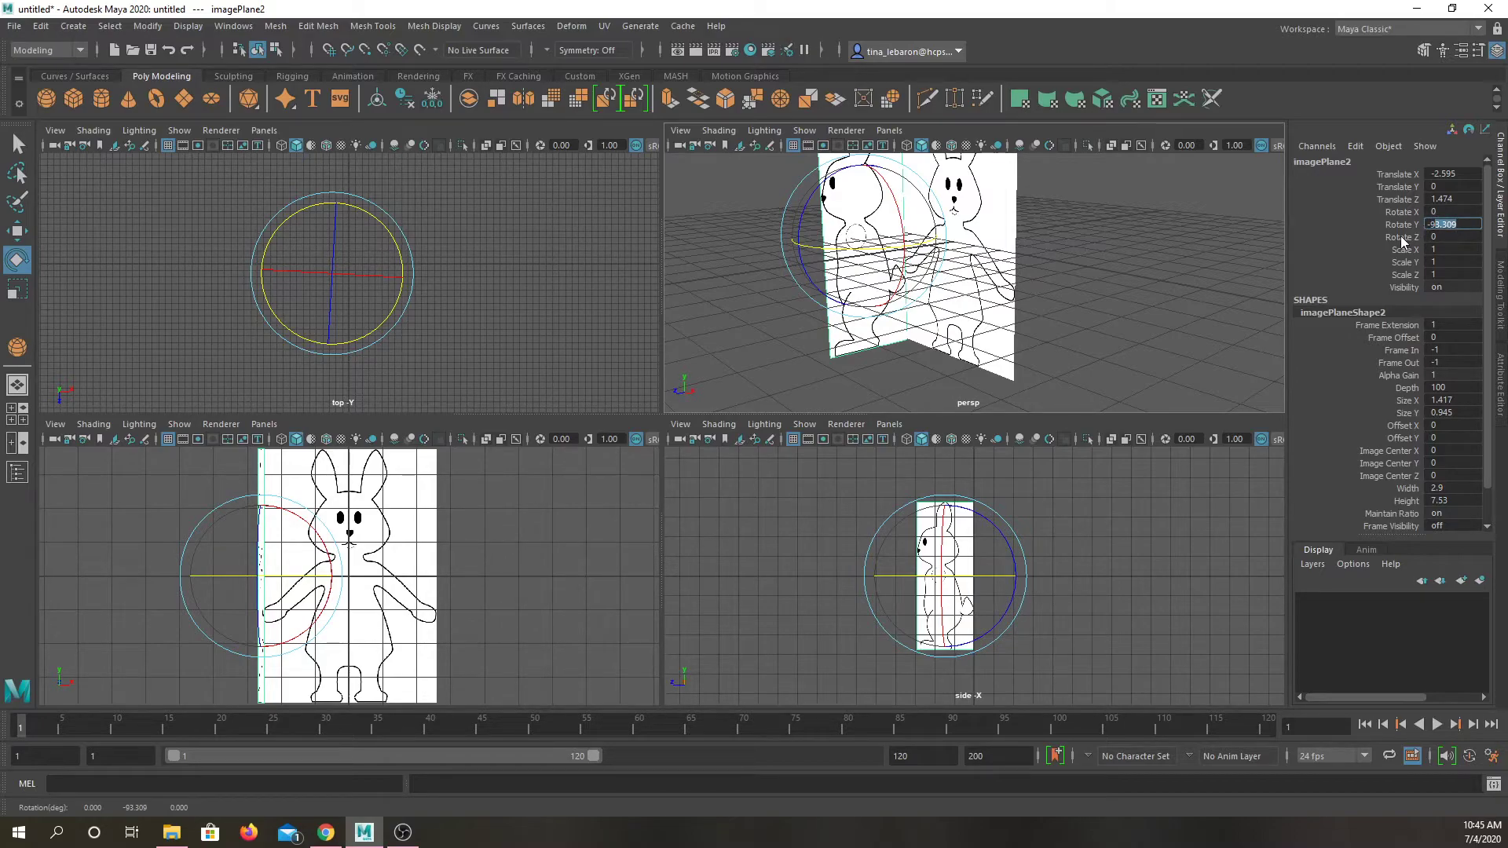
text(90)
key(Return)
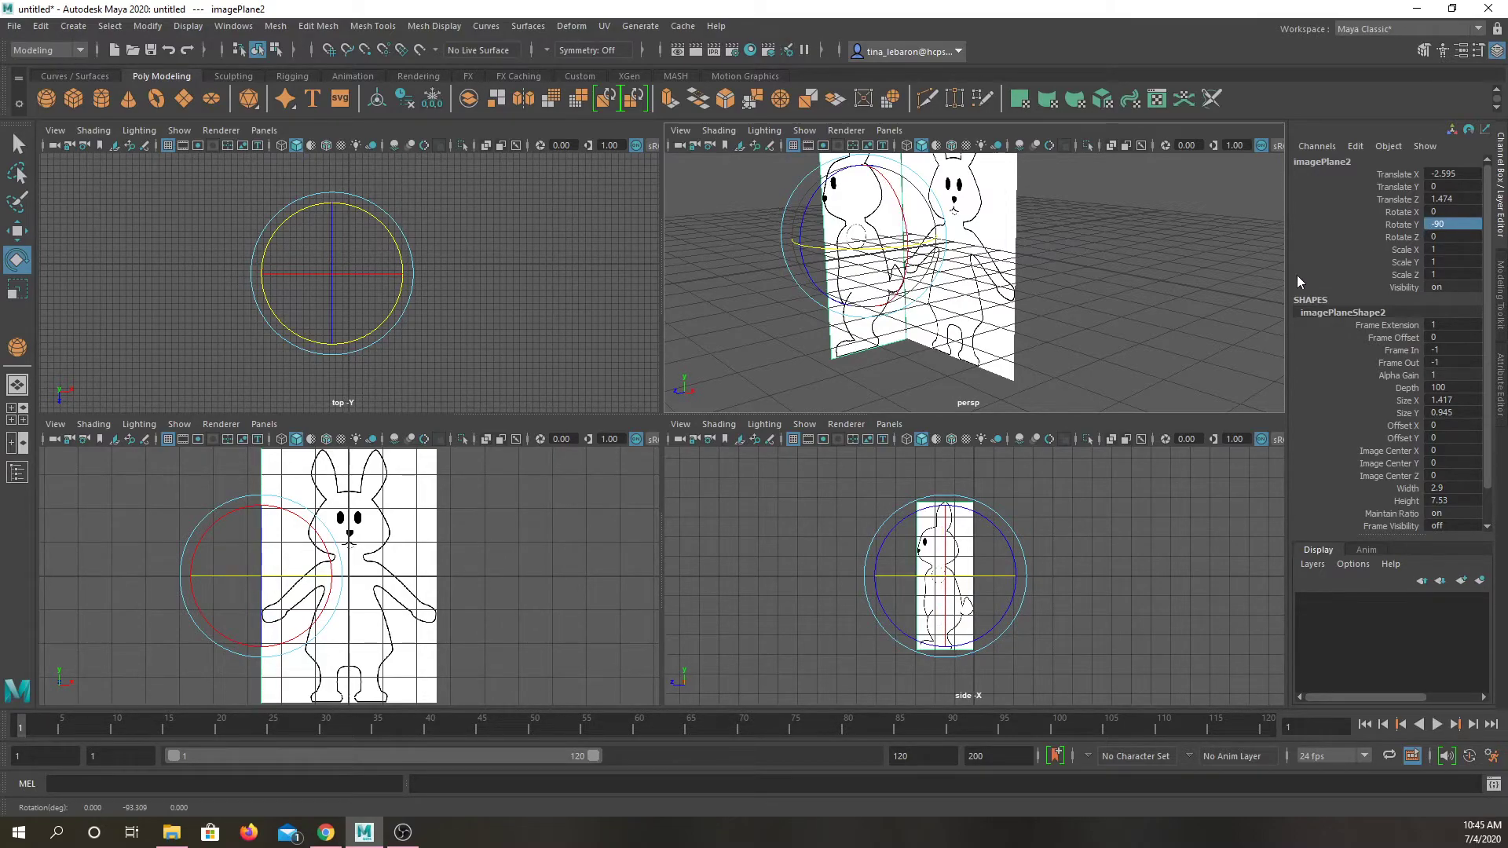
scroll(1099, 273, down, 2)
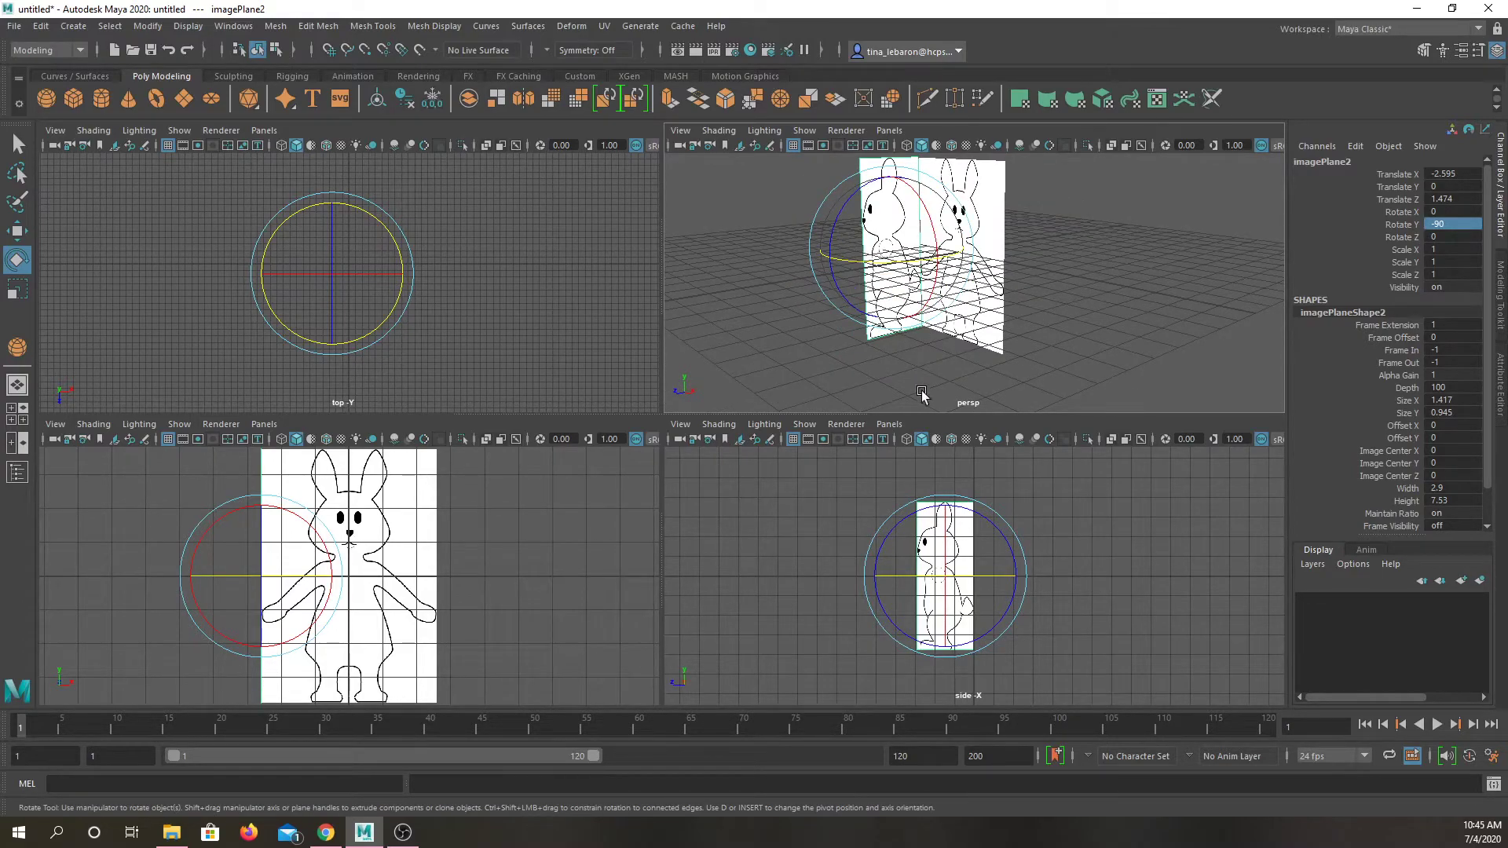
Check the front and side image planes by selecting each, then clear the selection
click(809, 330)
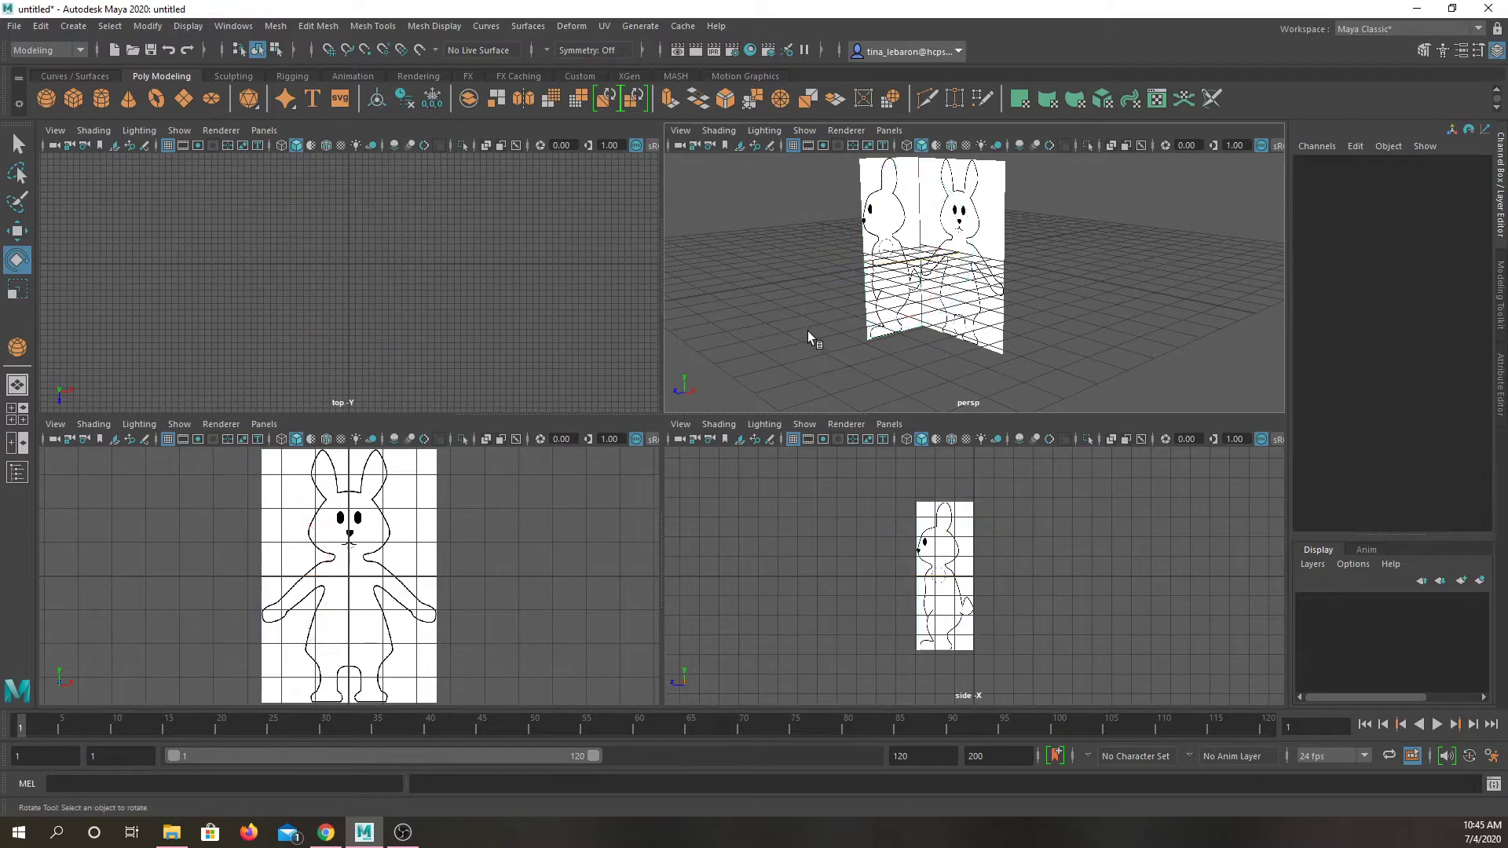
click(927, 267)
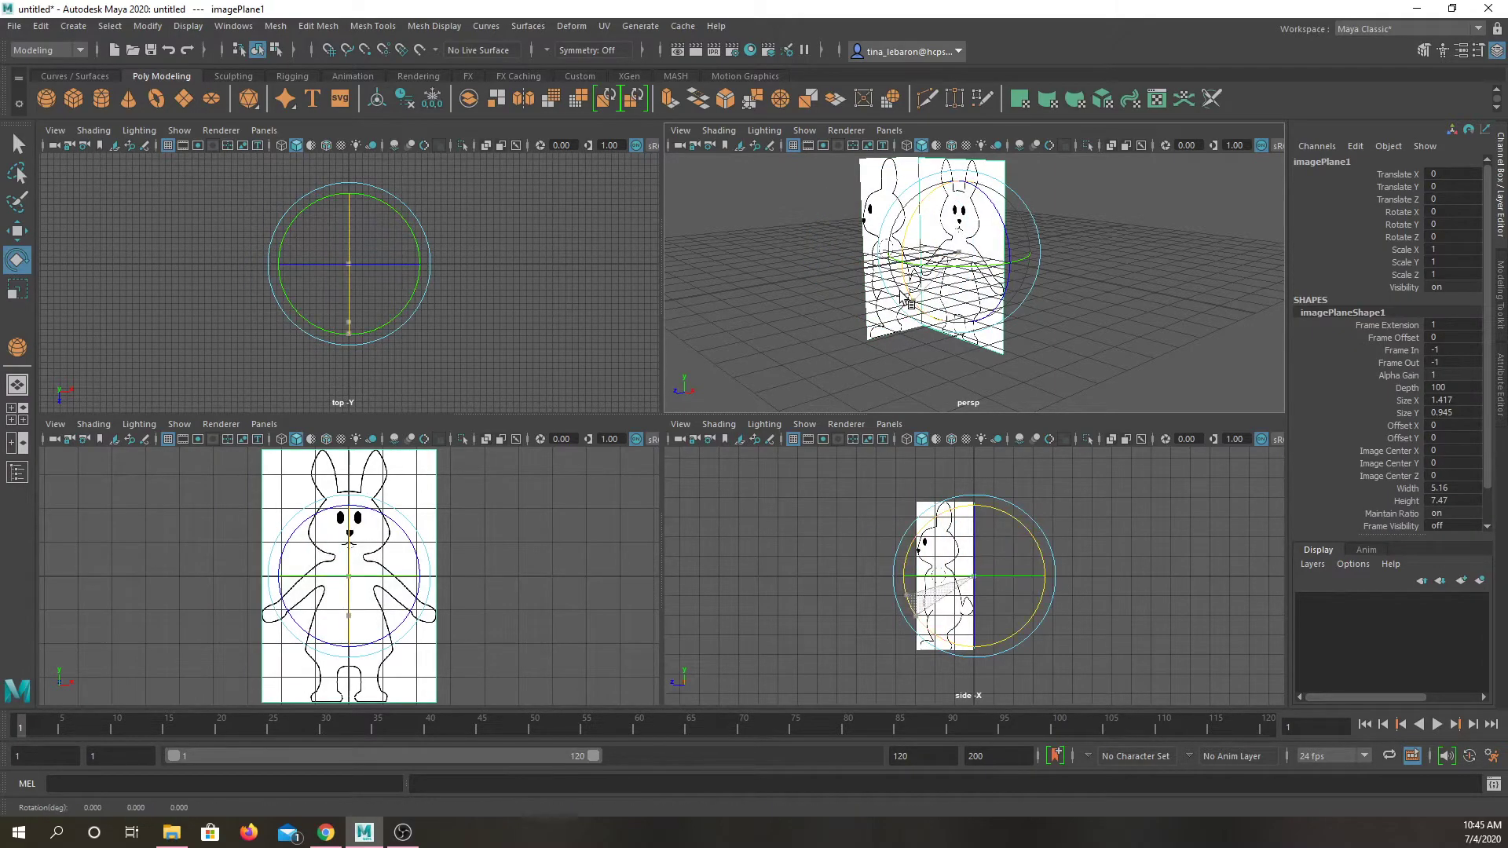
click(1099, 298)
click(928, 276)
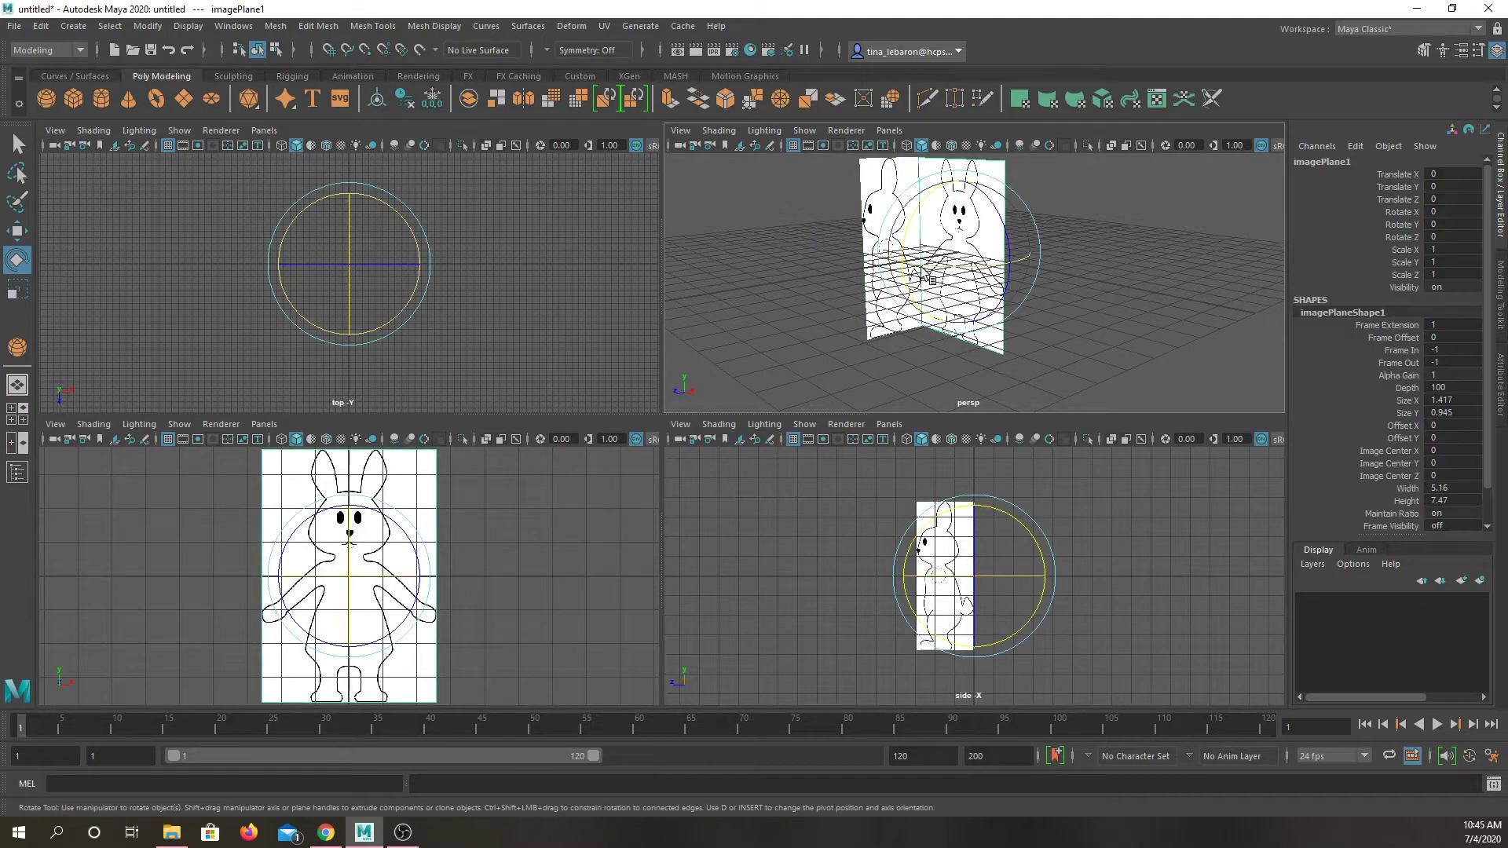
click(877, 289)
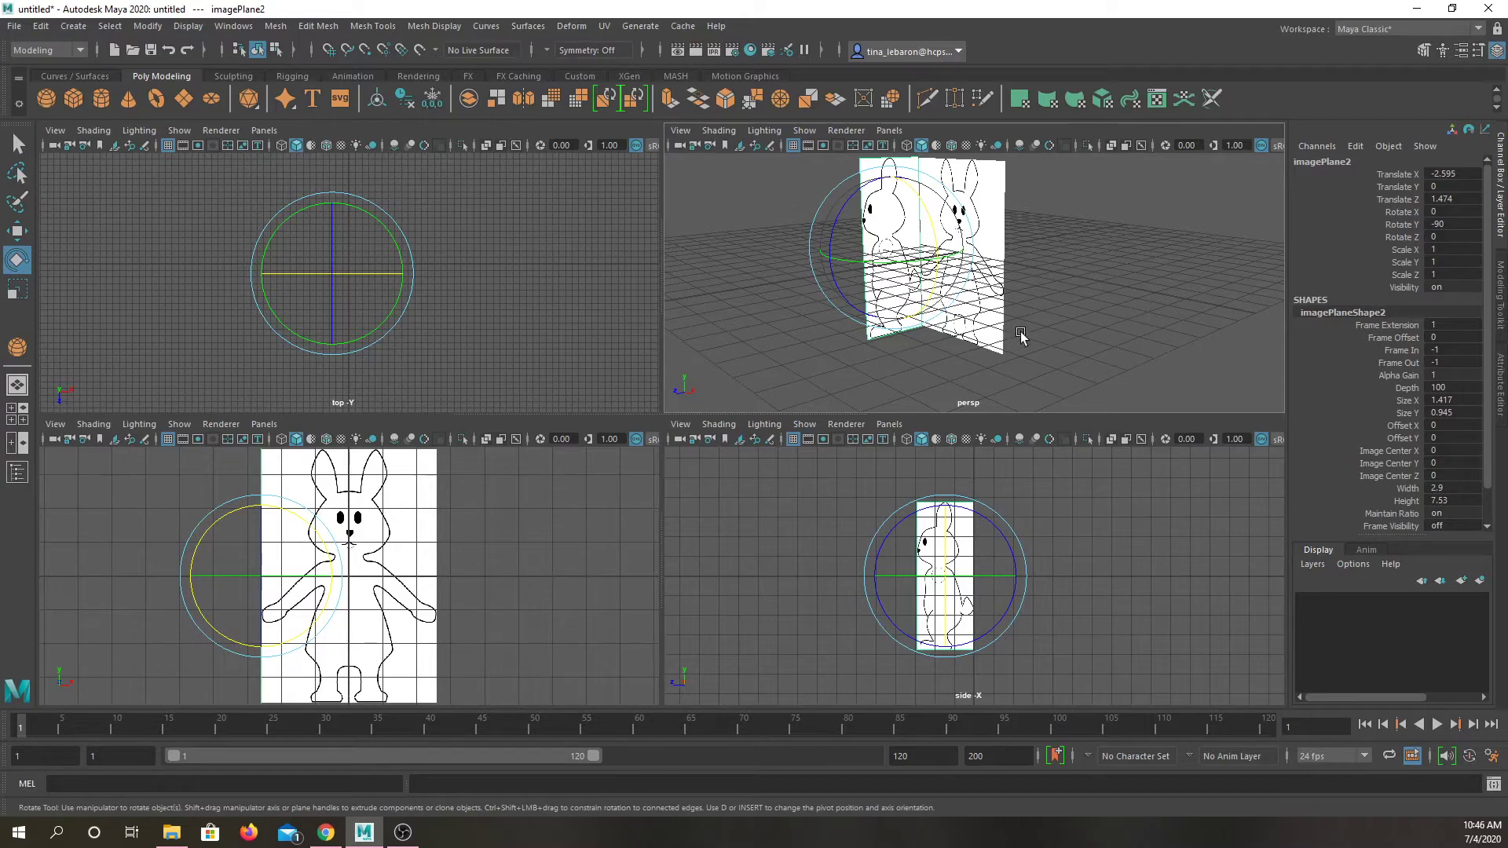
click(703, 298)
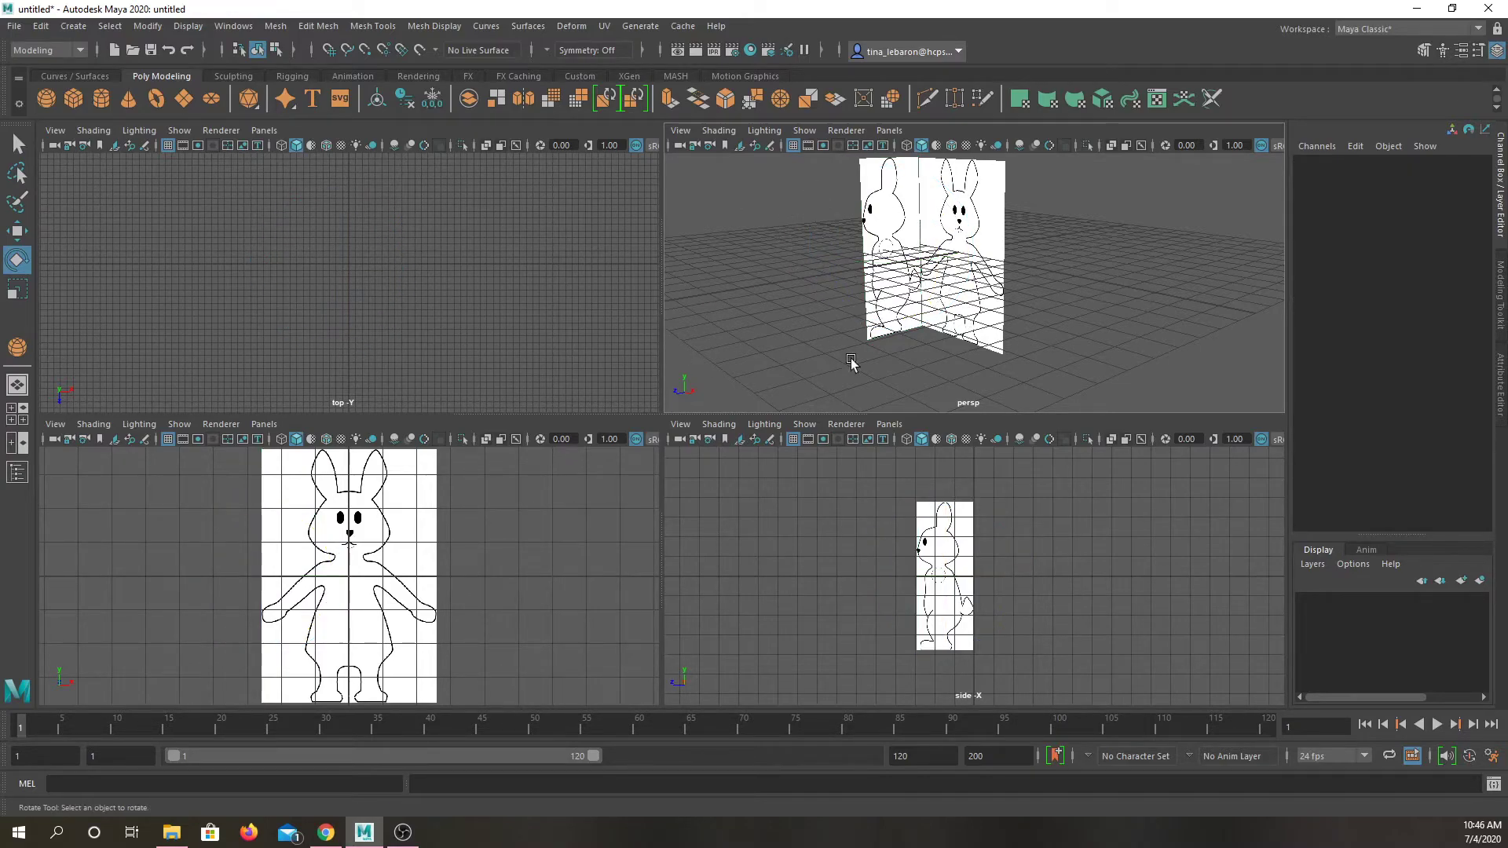
click(16, 144)
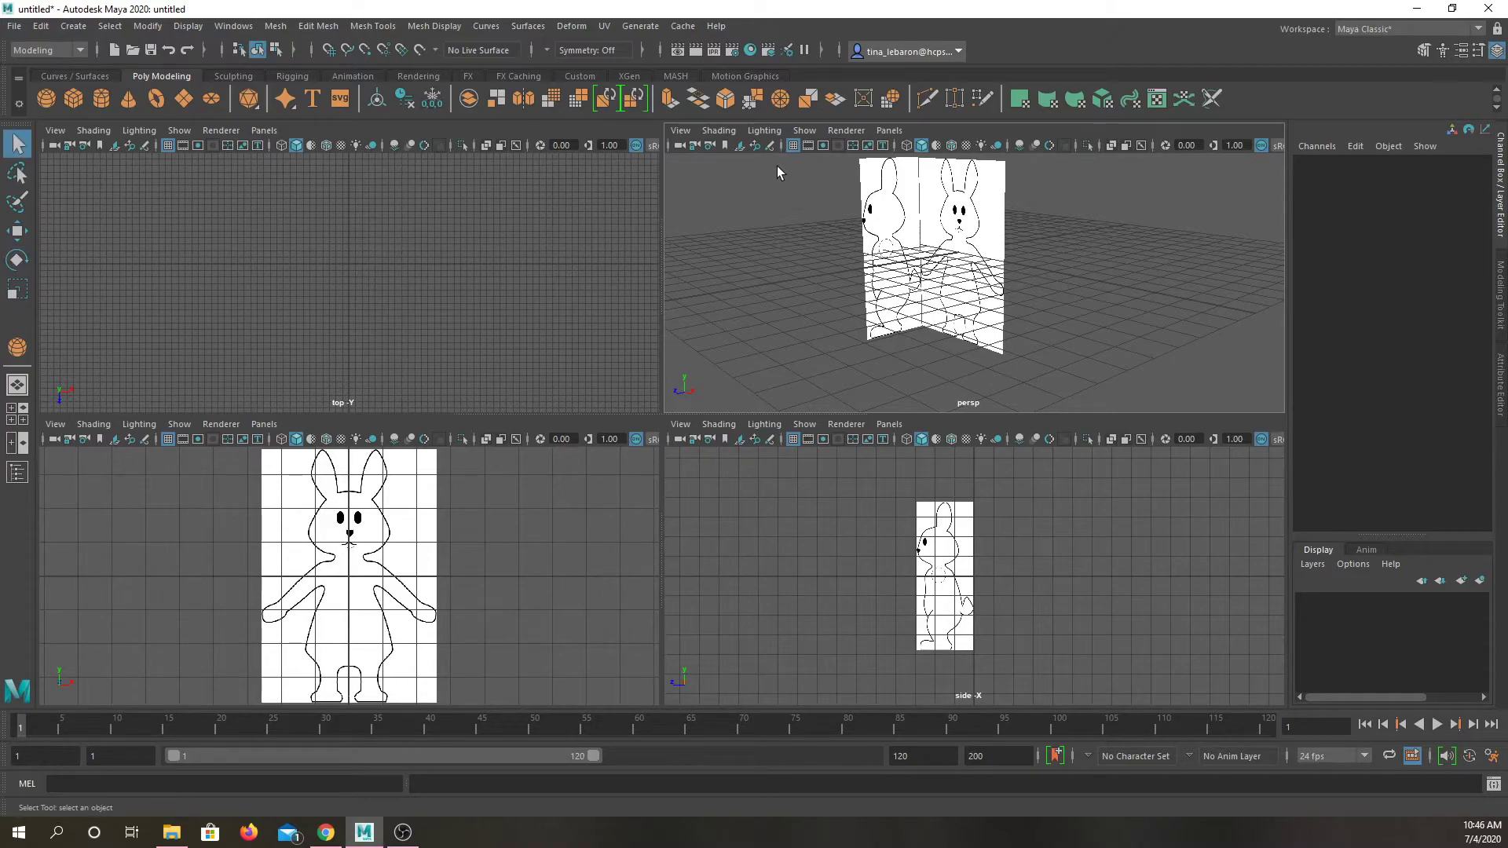
drag(781, 174, 1079, 374)
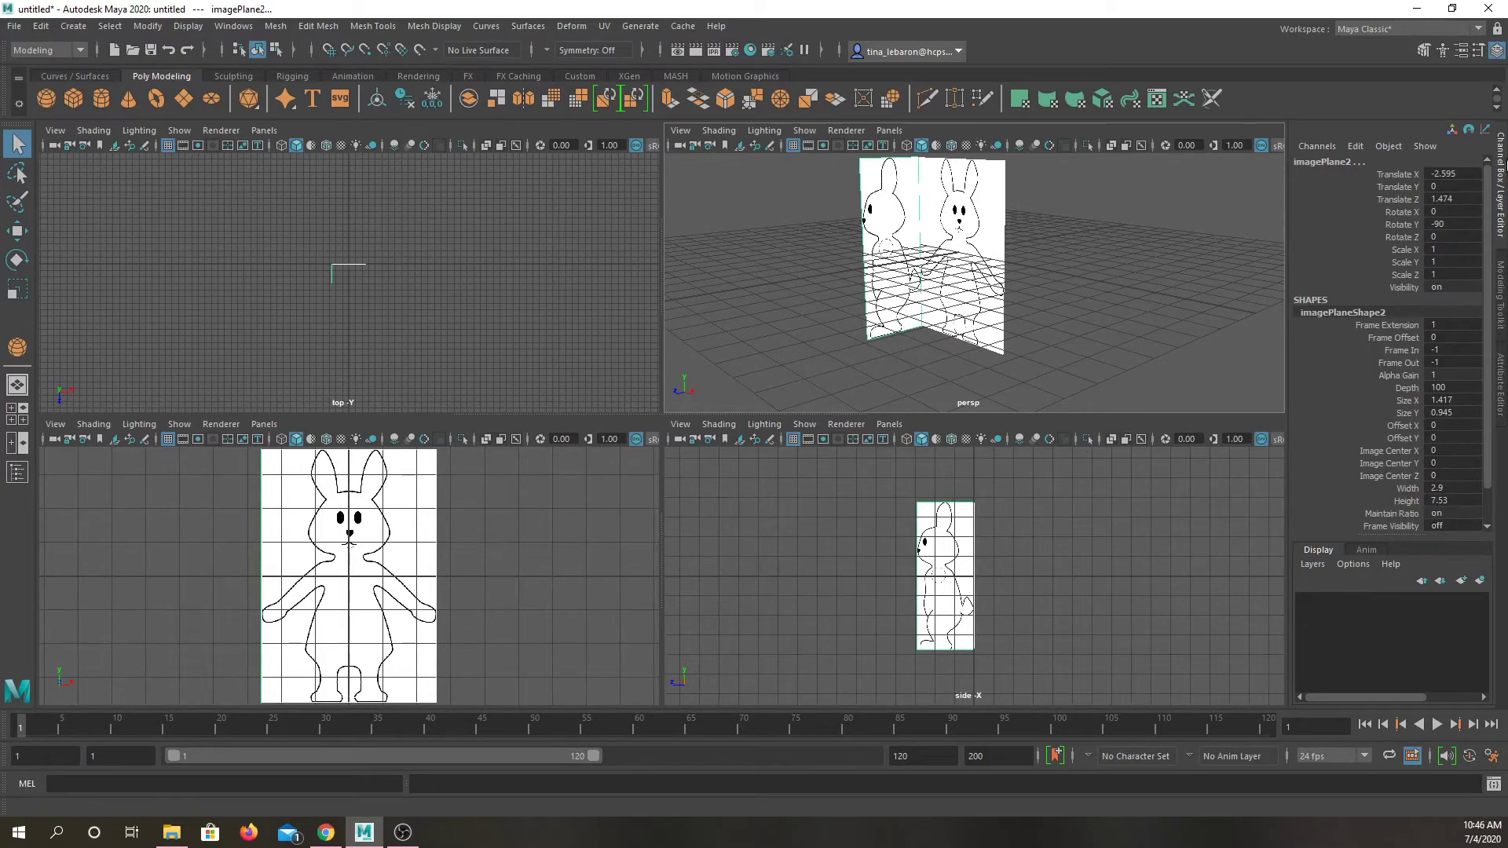
click(1502, 179)
click(1502, 179)
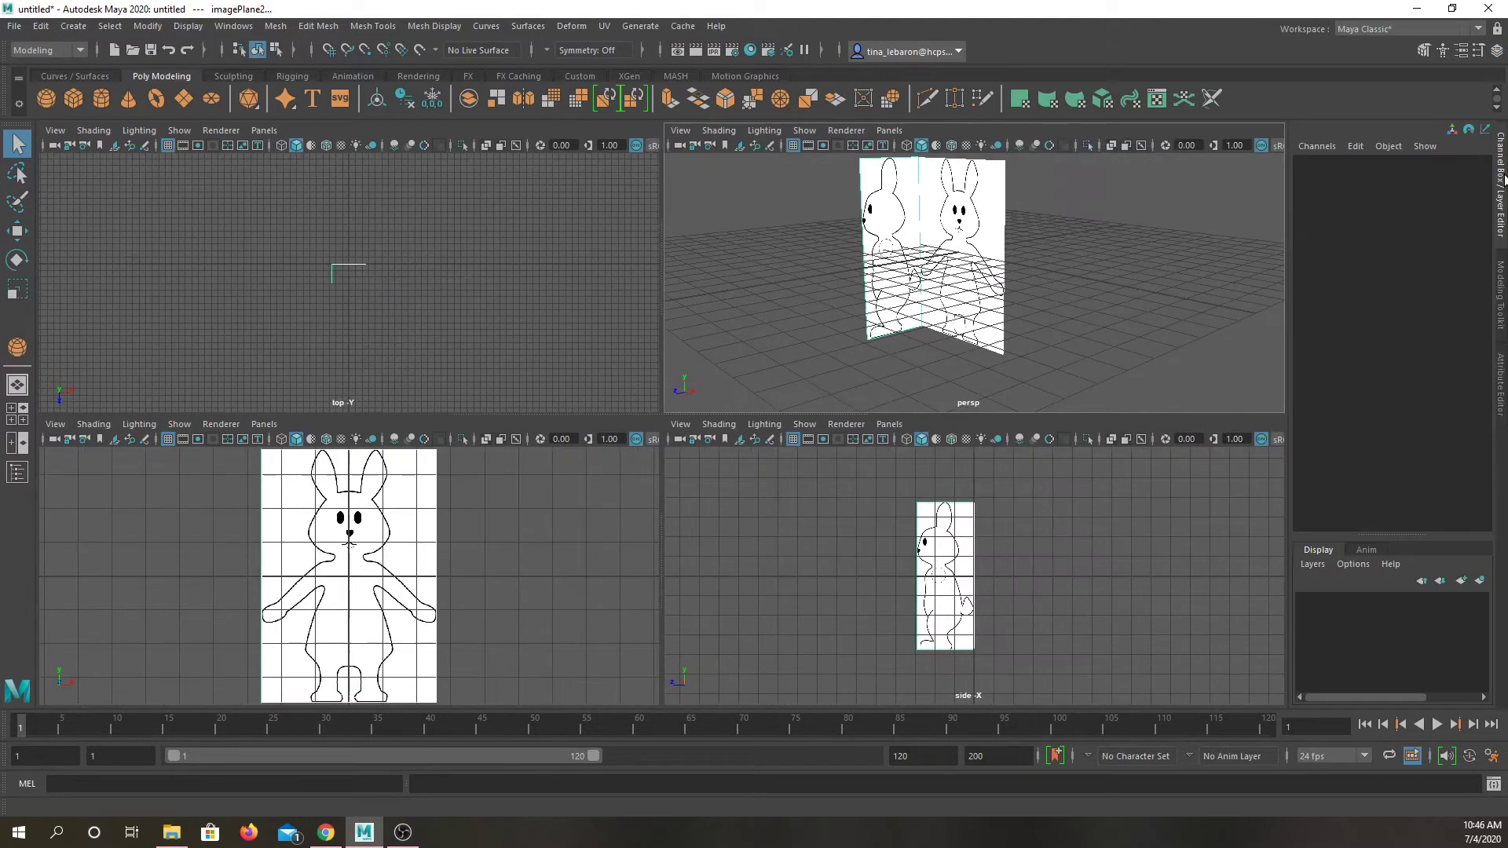
click(1498, 52)
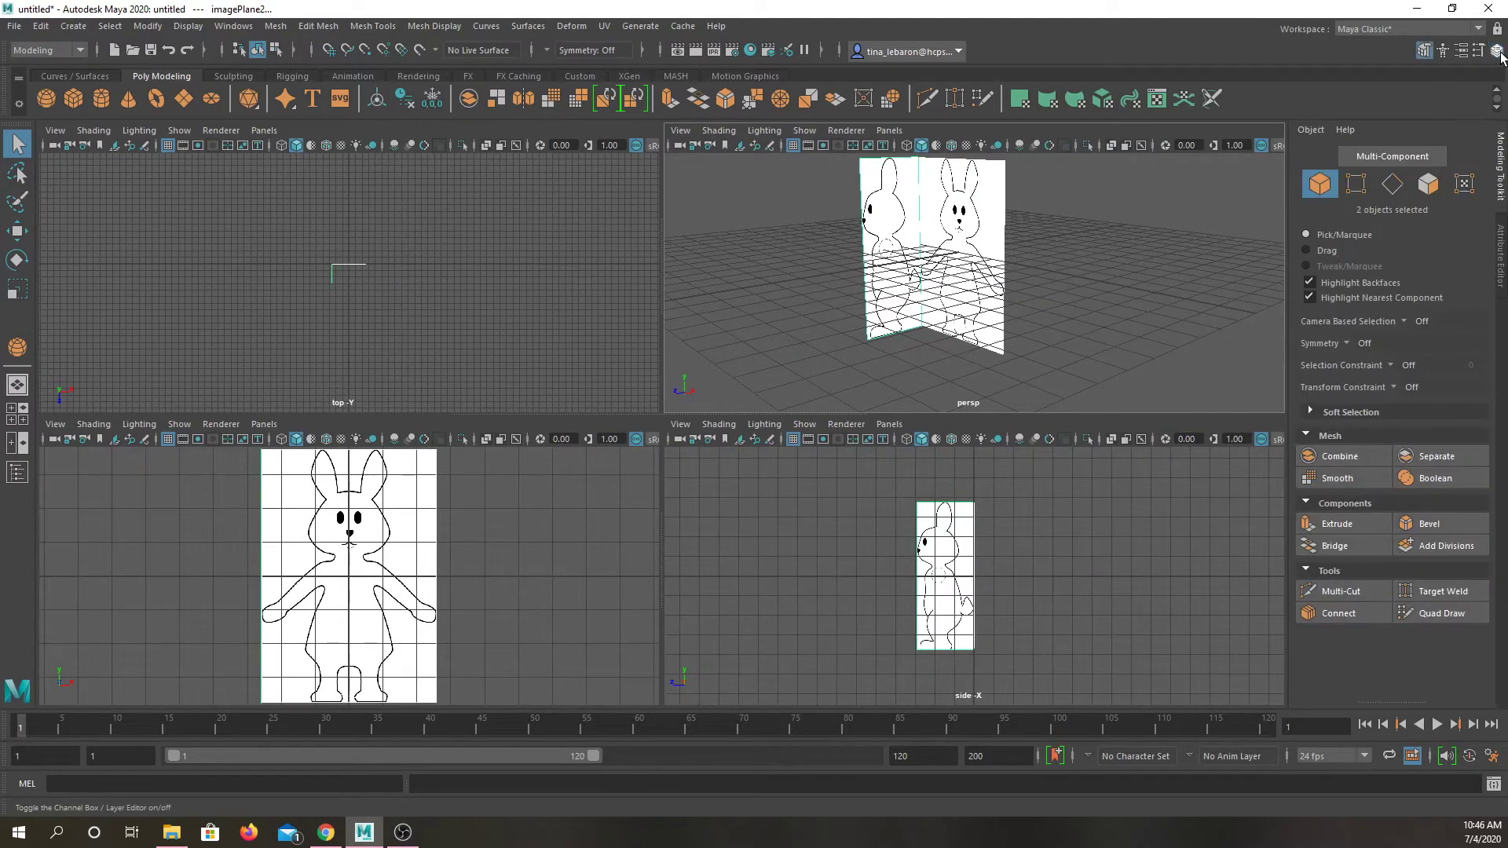
click(1498, 51)
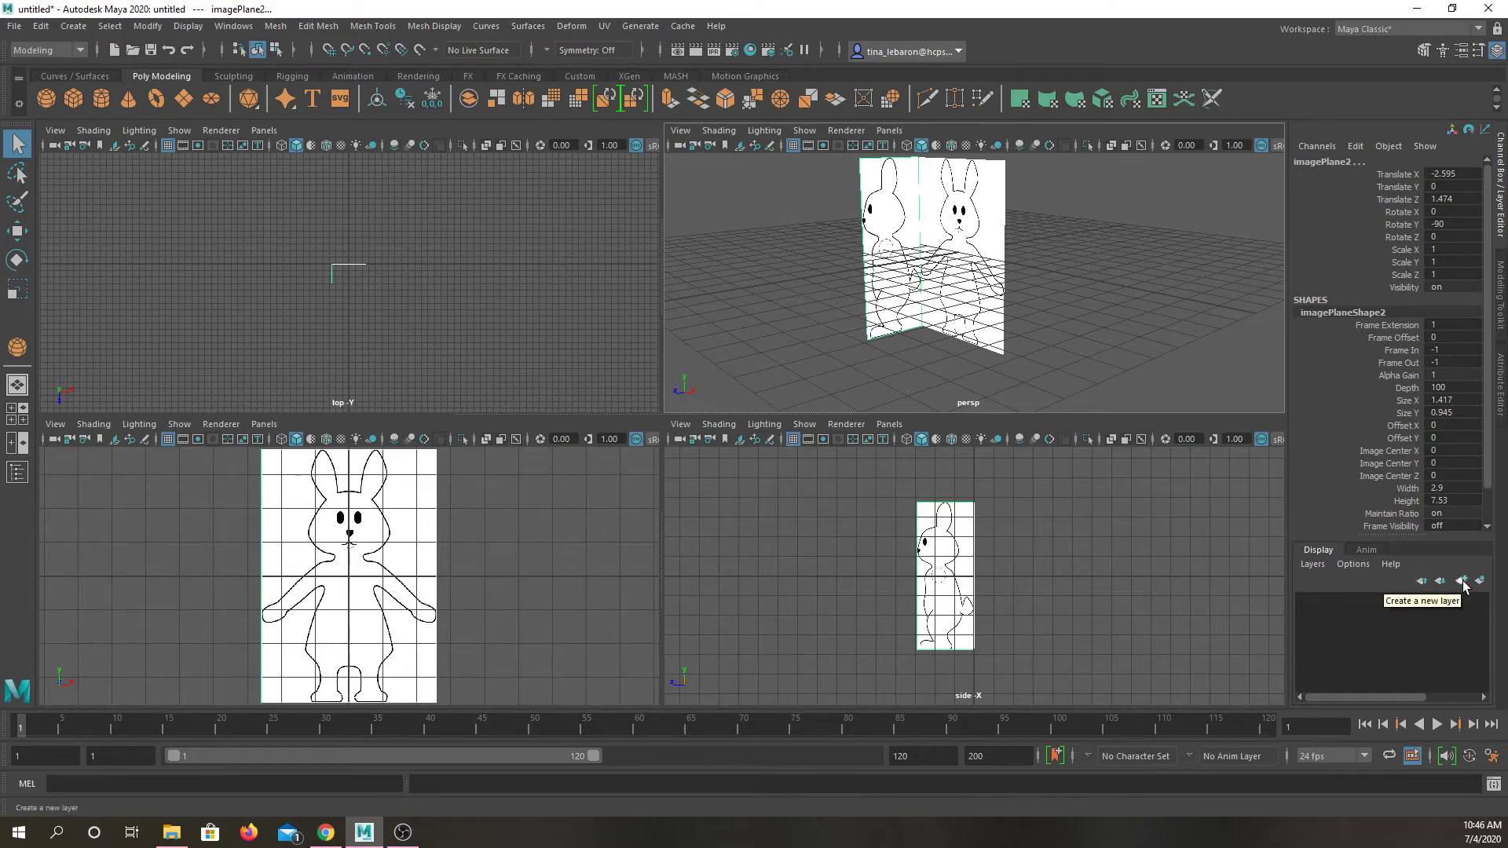
Marquee-select both bunny image planes and put them on a new display layer, layer1
click(815, 203)
scroll(821, 222, down, 3)
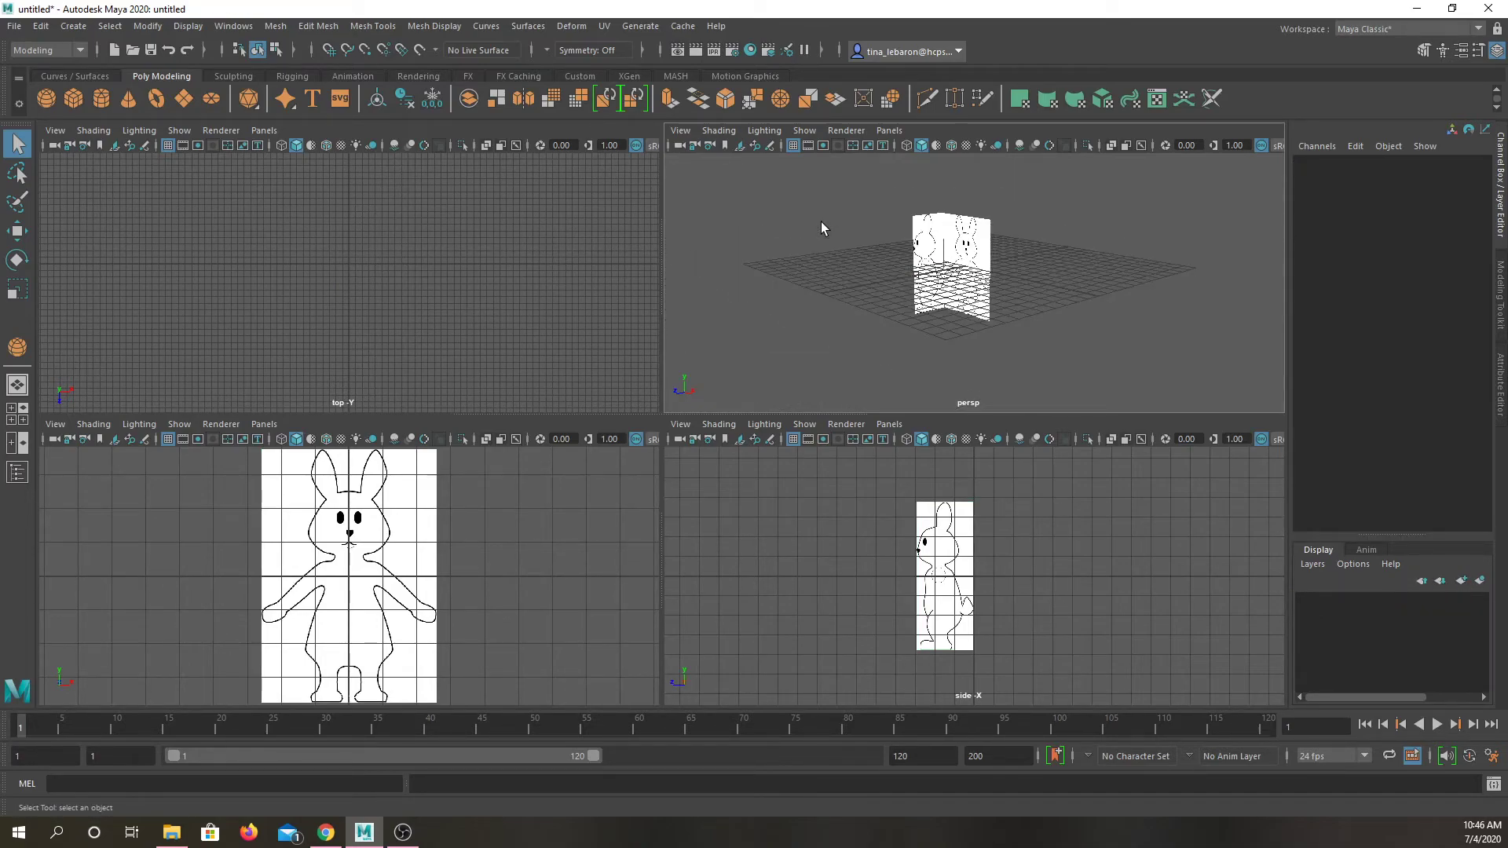
scroll(821, 225, up, 2)
drag(841, 158, 1123, 431)
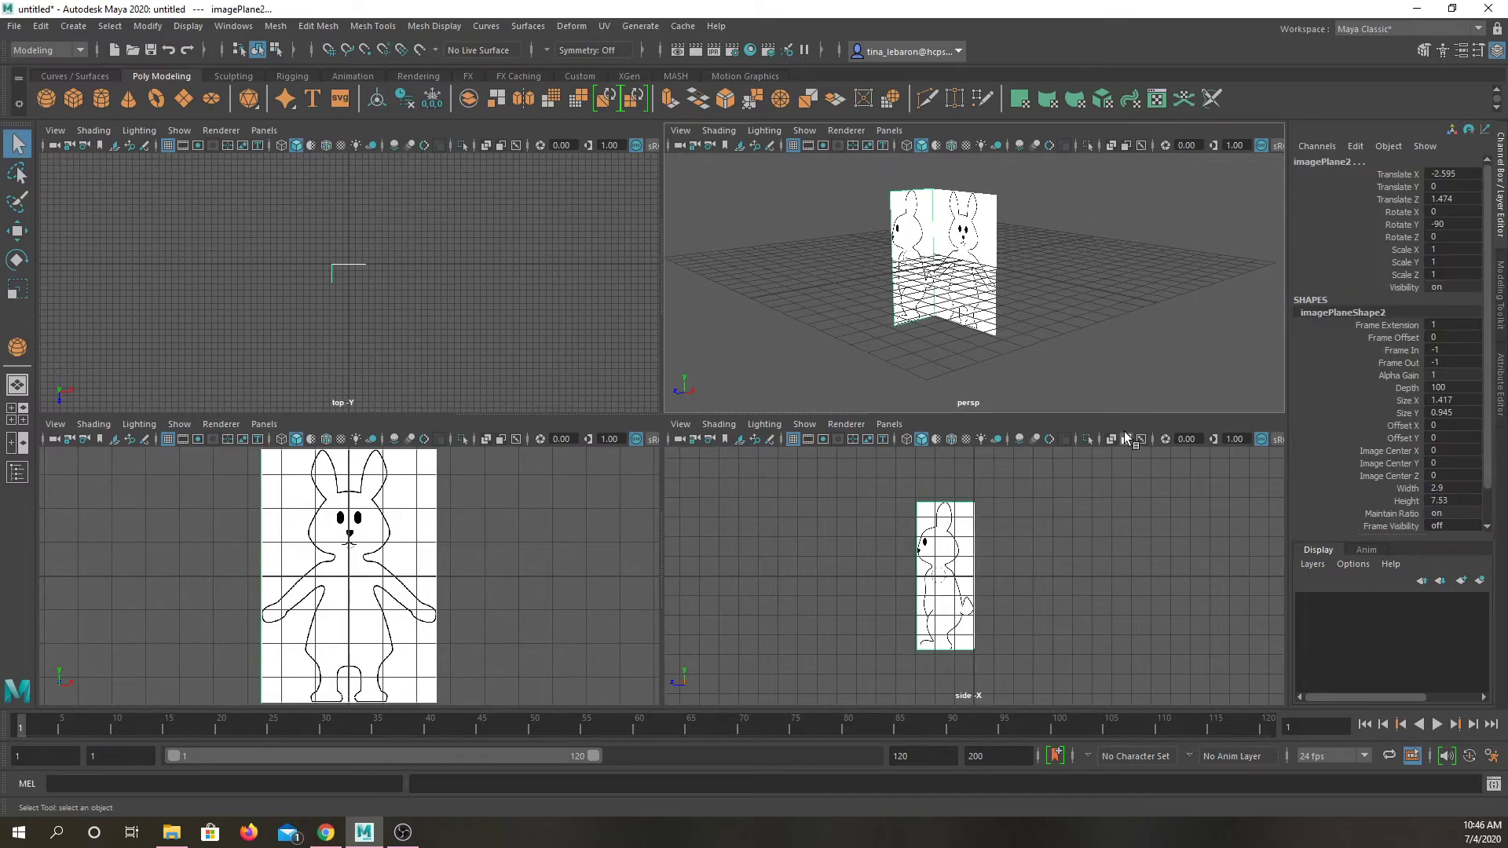
click(1478, 583)
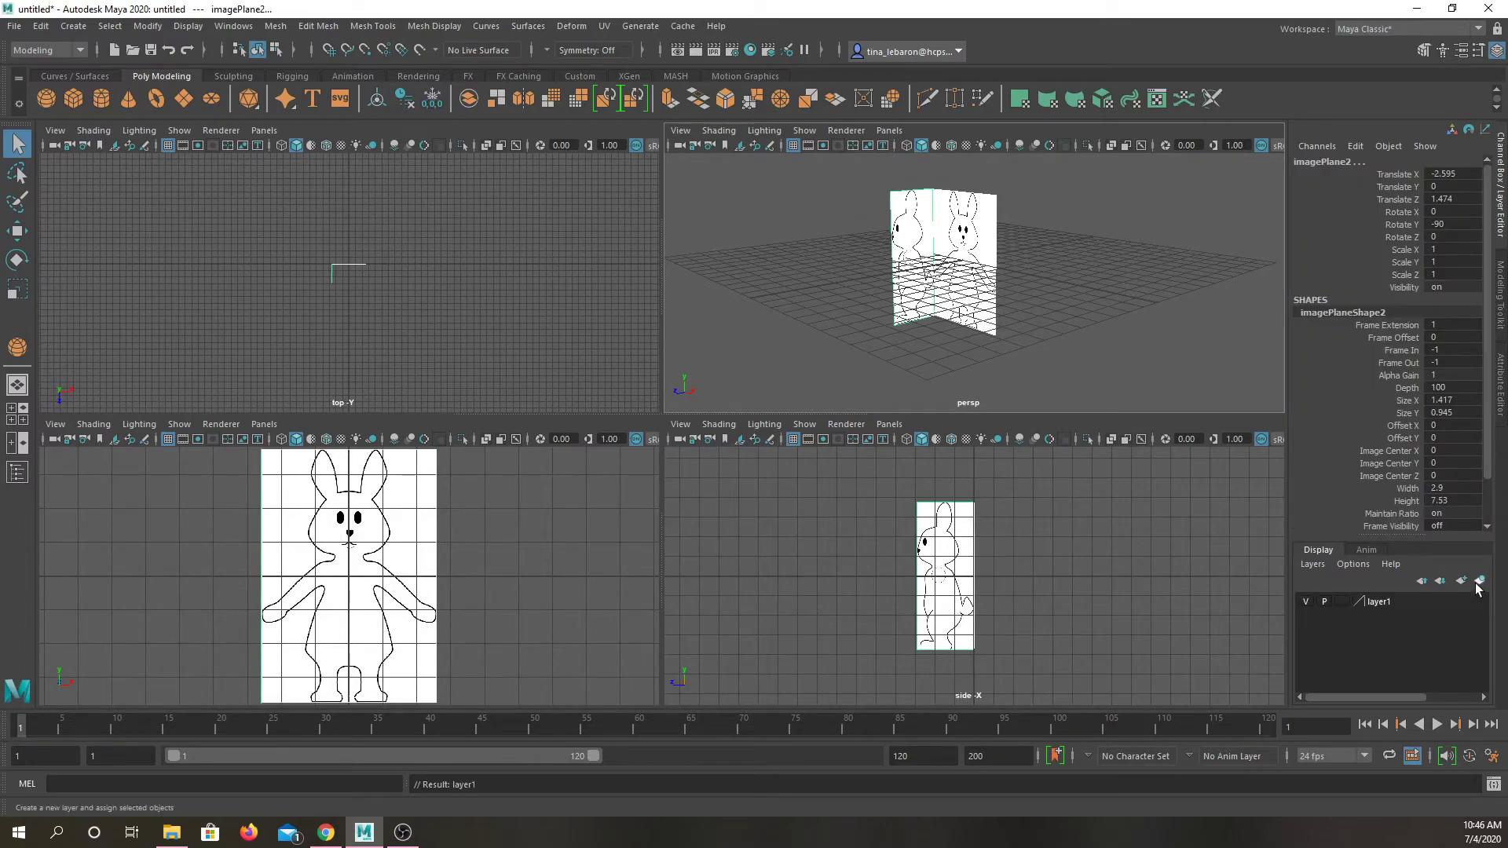
click(1379, 606)
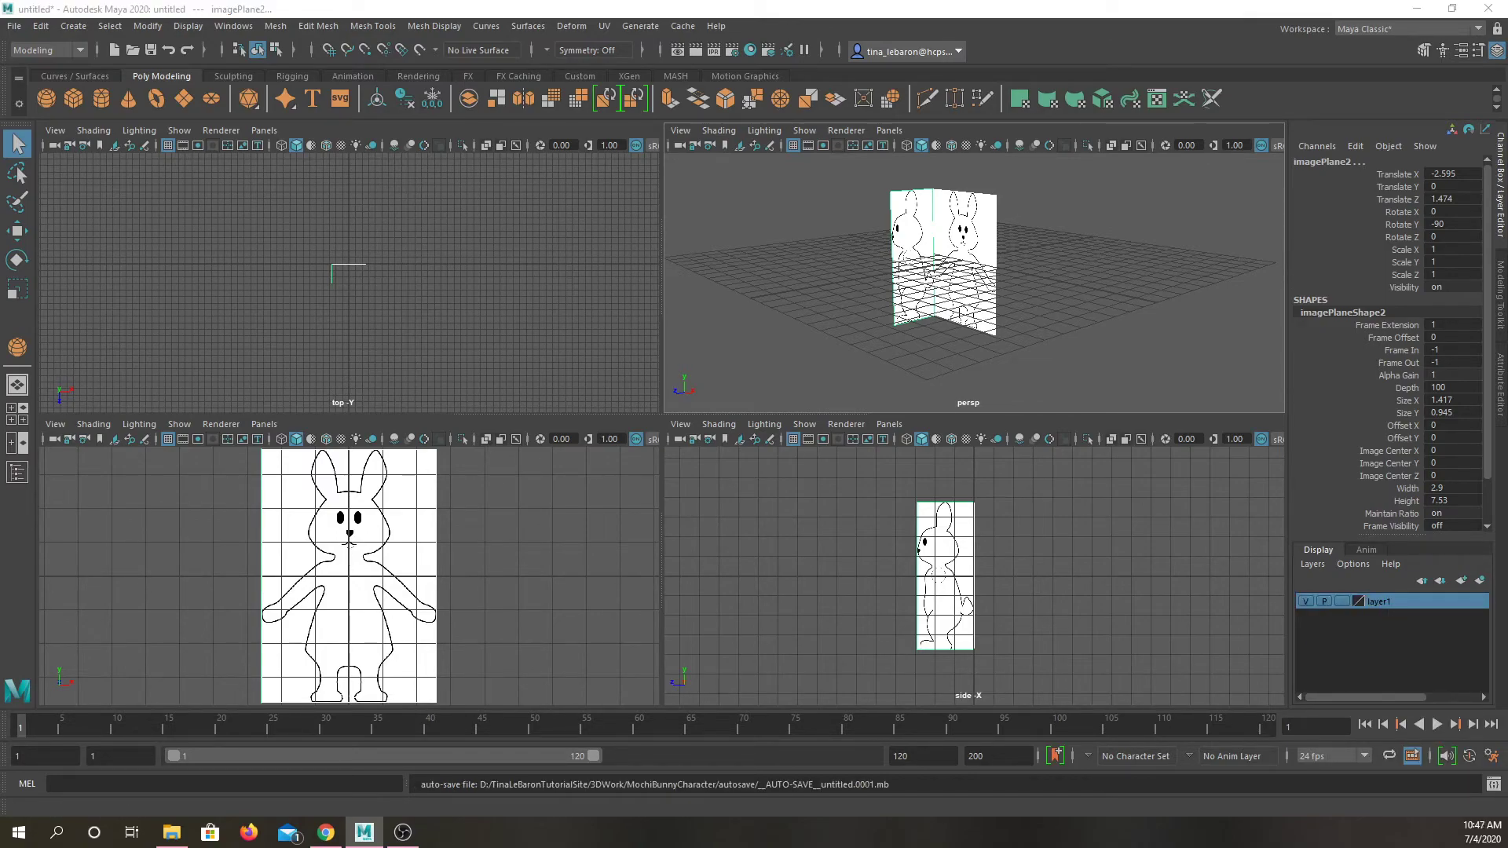
Rename layer1 to BunnyReference in the layer's settings and save it
double_click(1380, 601)
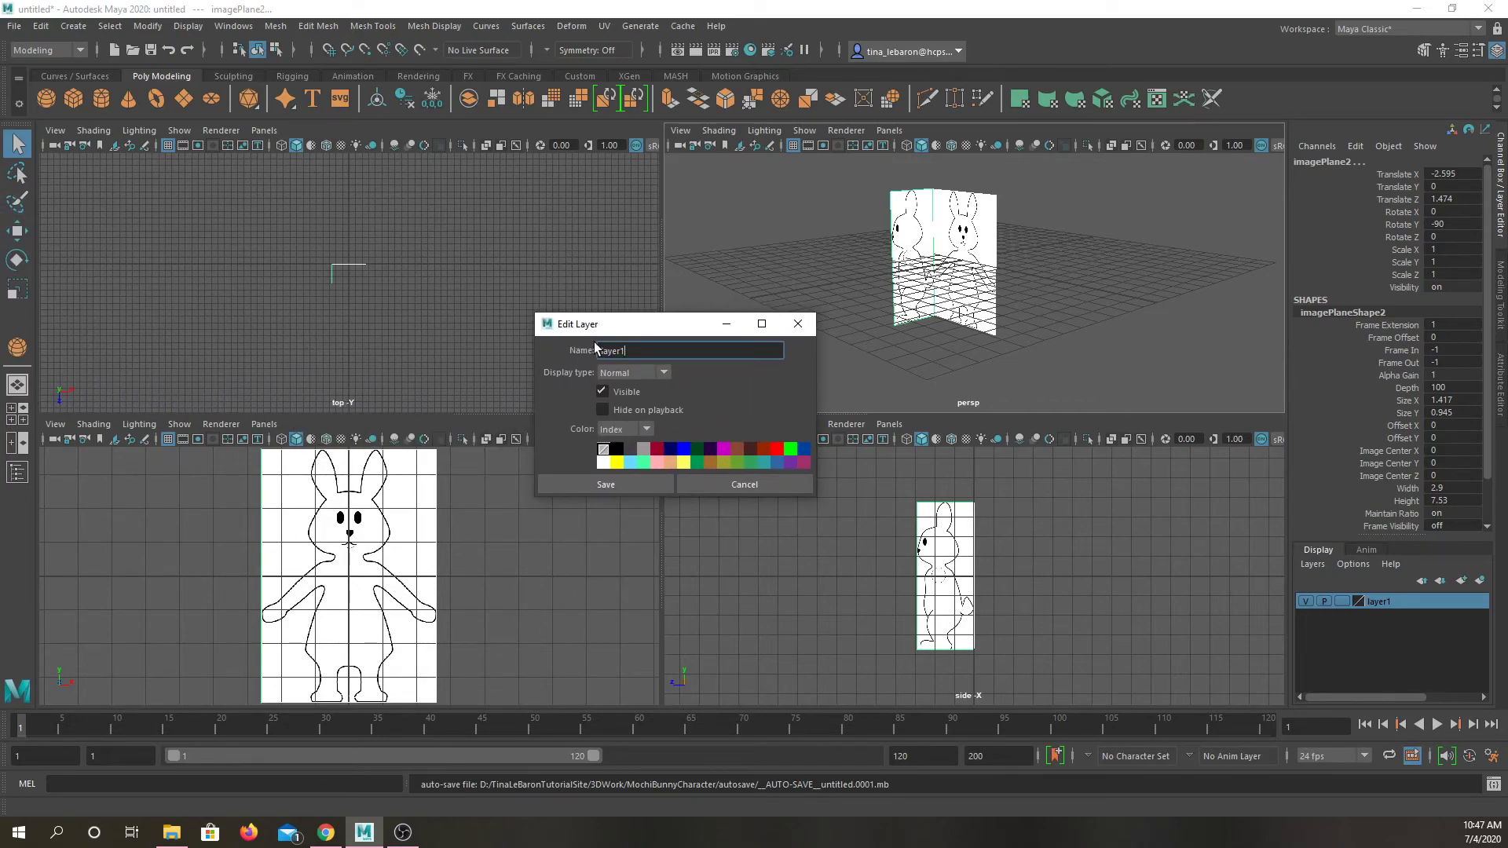
key(BackSpace)
key(BackSpace)
key(BackSpace)
key(BackSpace)
key(BackSpace)
text(BunnyReferen)
click(587, 491)
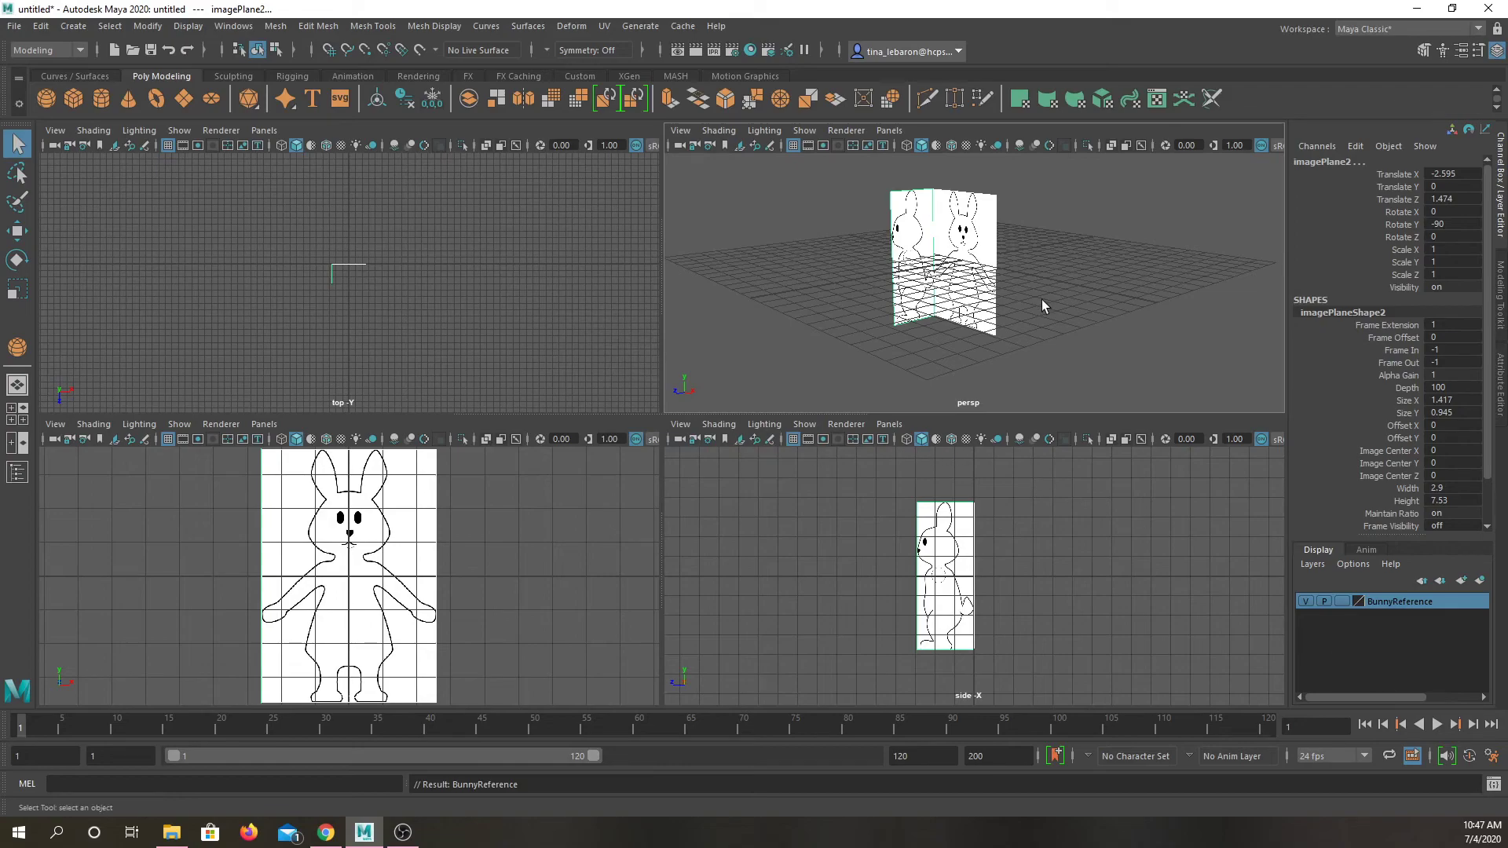
Test selecting each image plane, then set BunnyReference's display type to R (Reference)
click(1052, 270)
click(957, 239)
click(922, 237)
click(1108, 292)
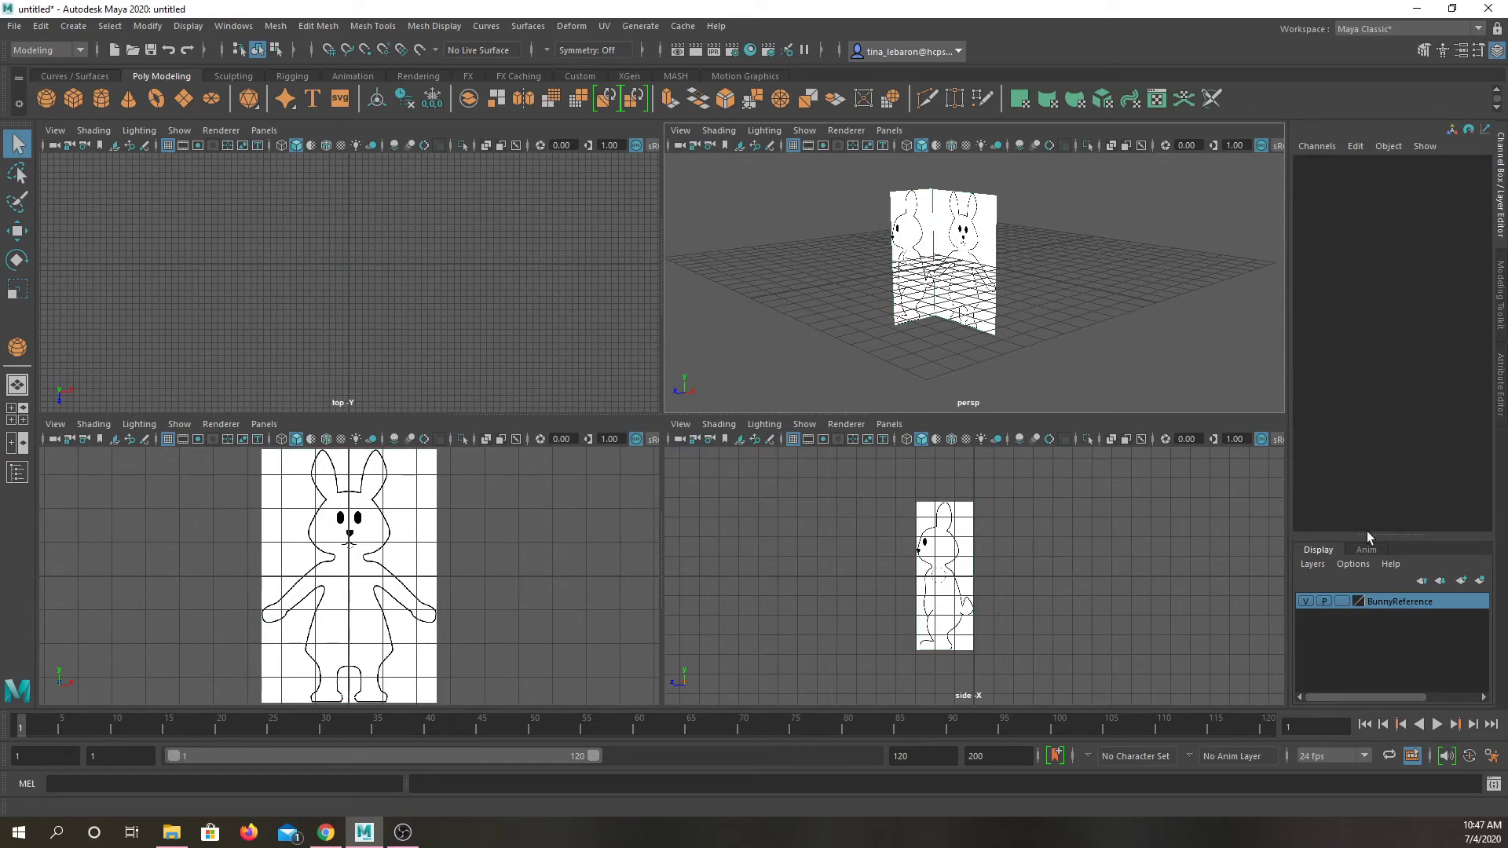
click(1342, 601)
click(1341, 601)
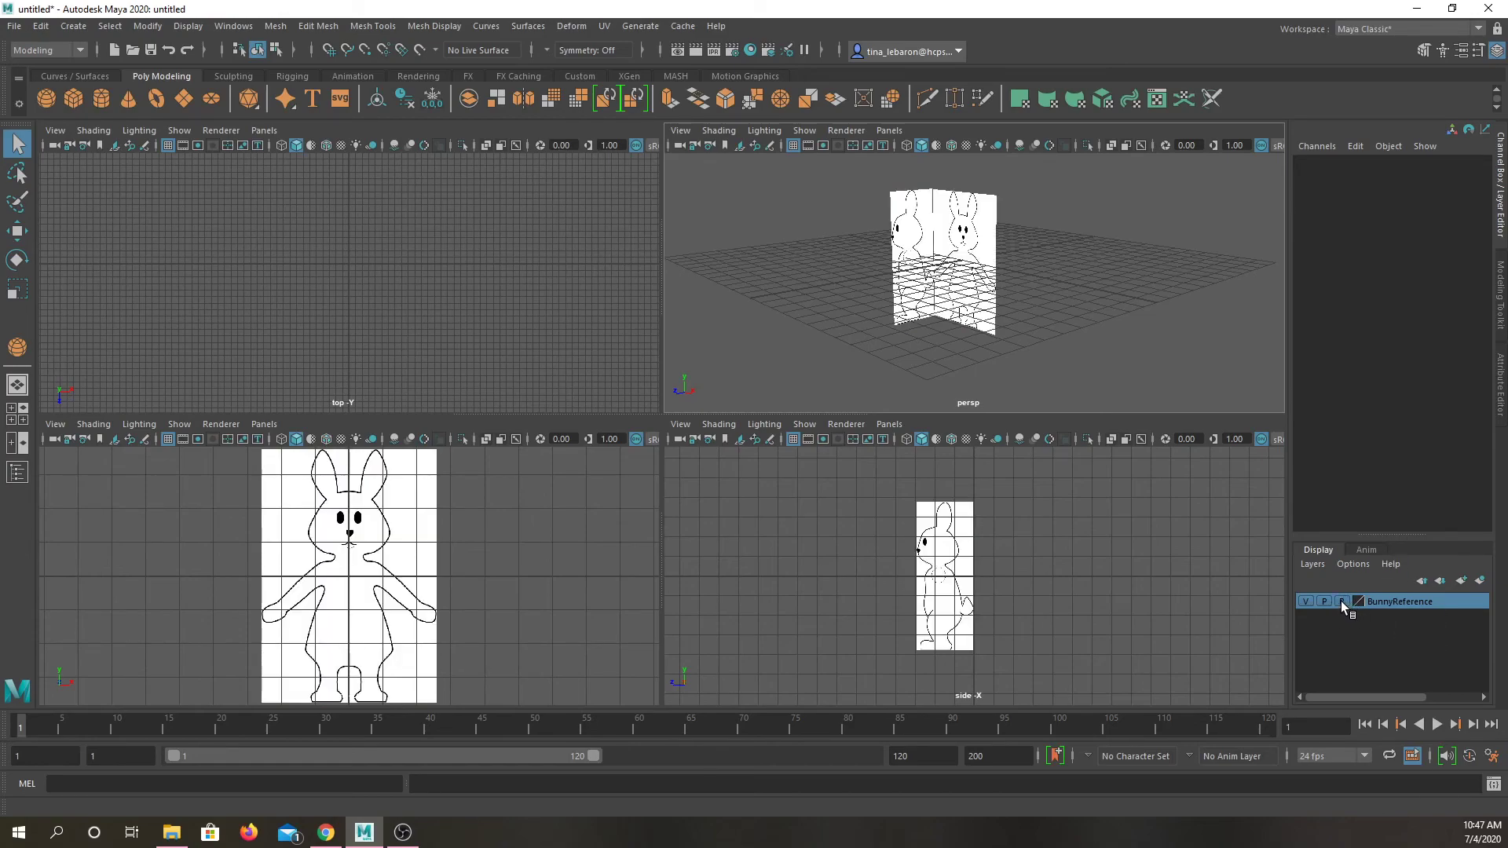